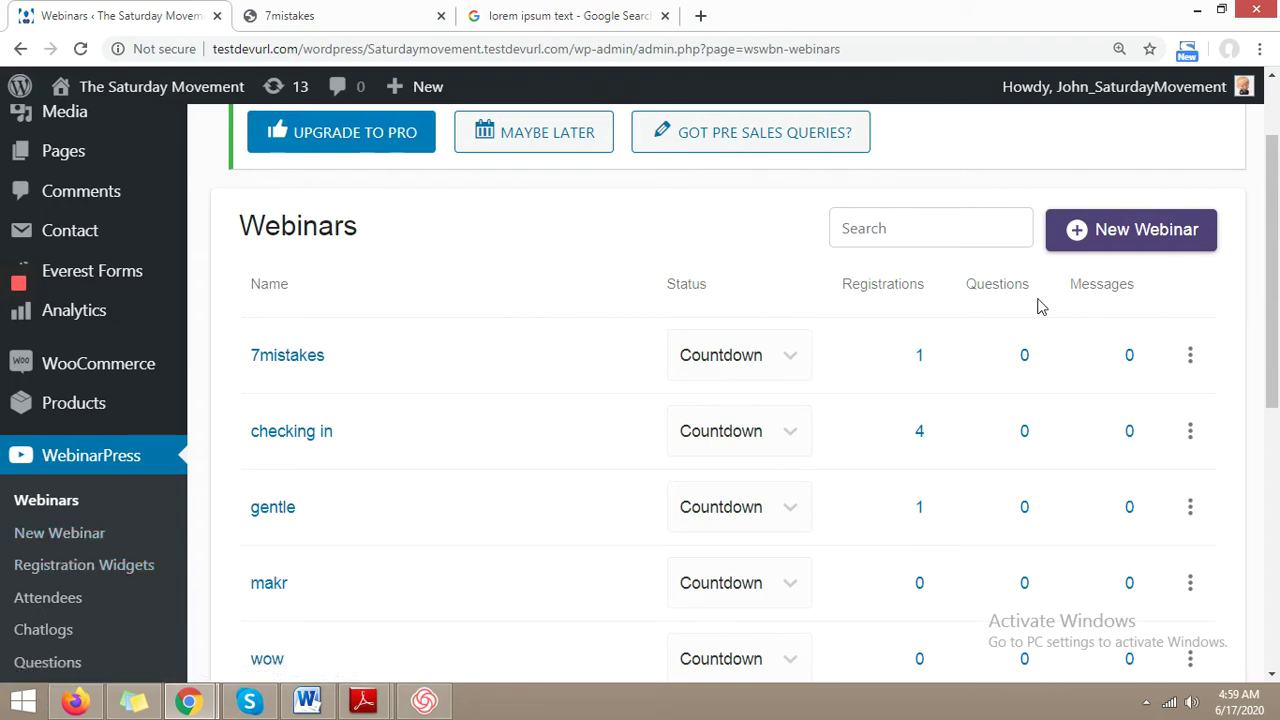
Step: Open the WebinarPress Webinars list showing 7mistakes, checking in and gentle
click(58, 502)
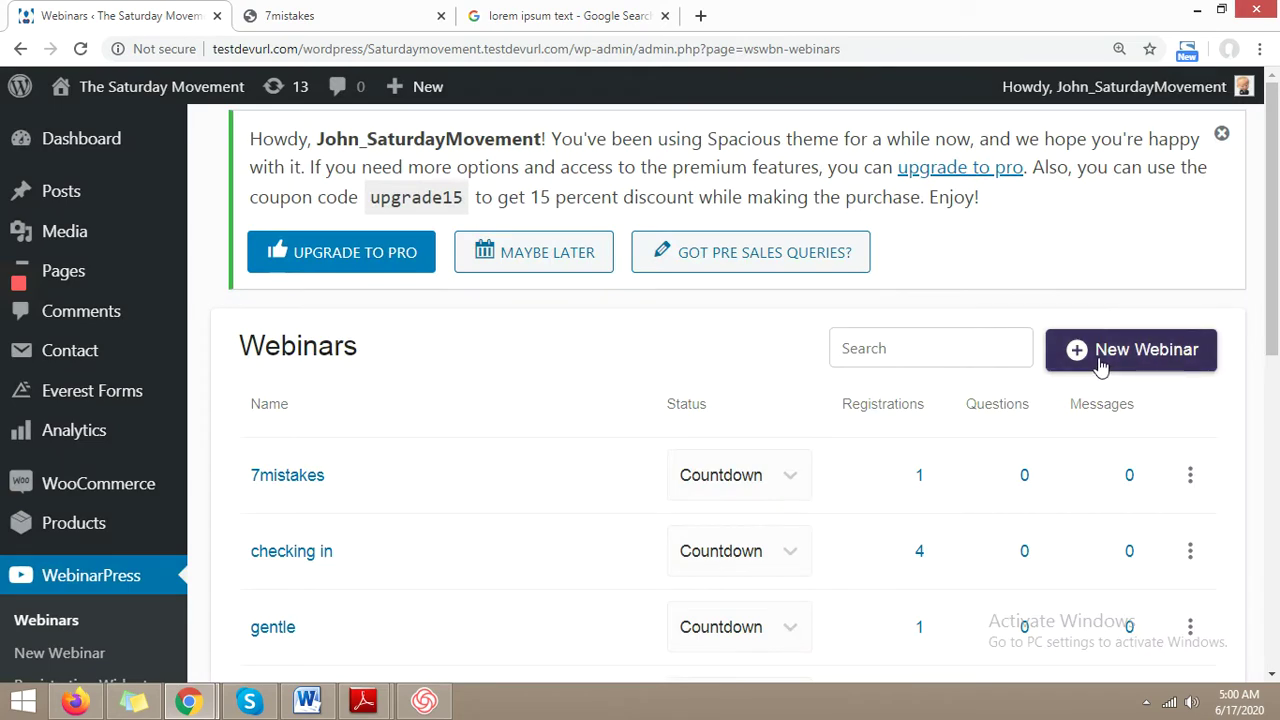
Step: Create a new webinar titled 'How to do digital marketing.'
click(1100, 366)
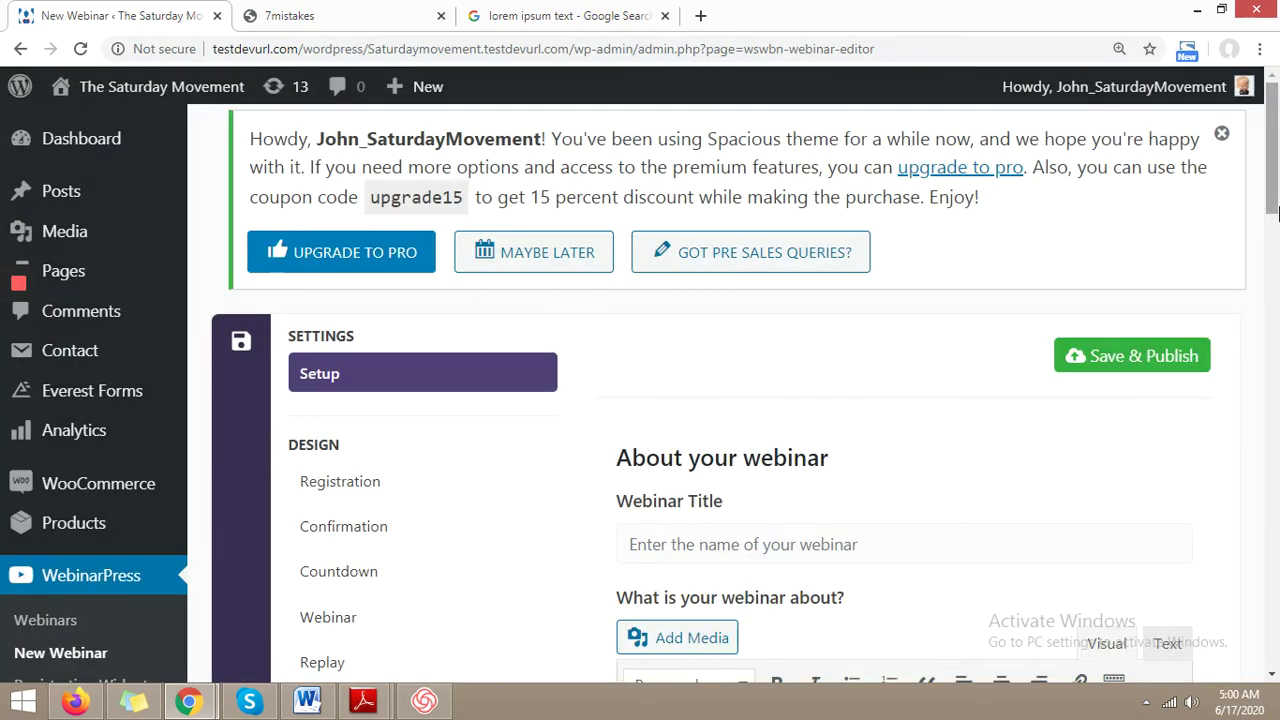
scroll(1276, 210, down, 3)
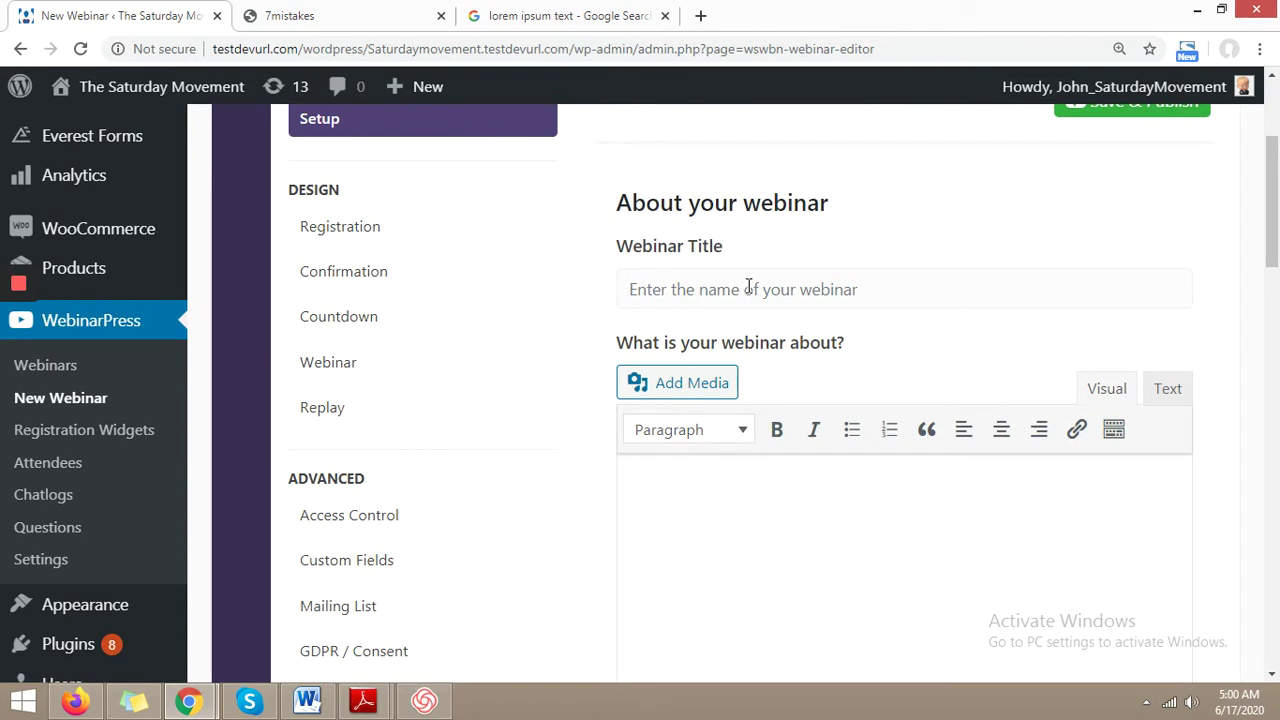
text(How to)
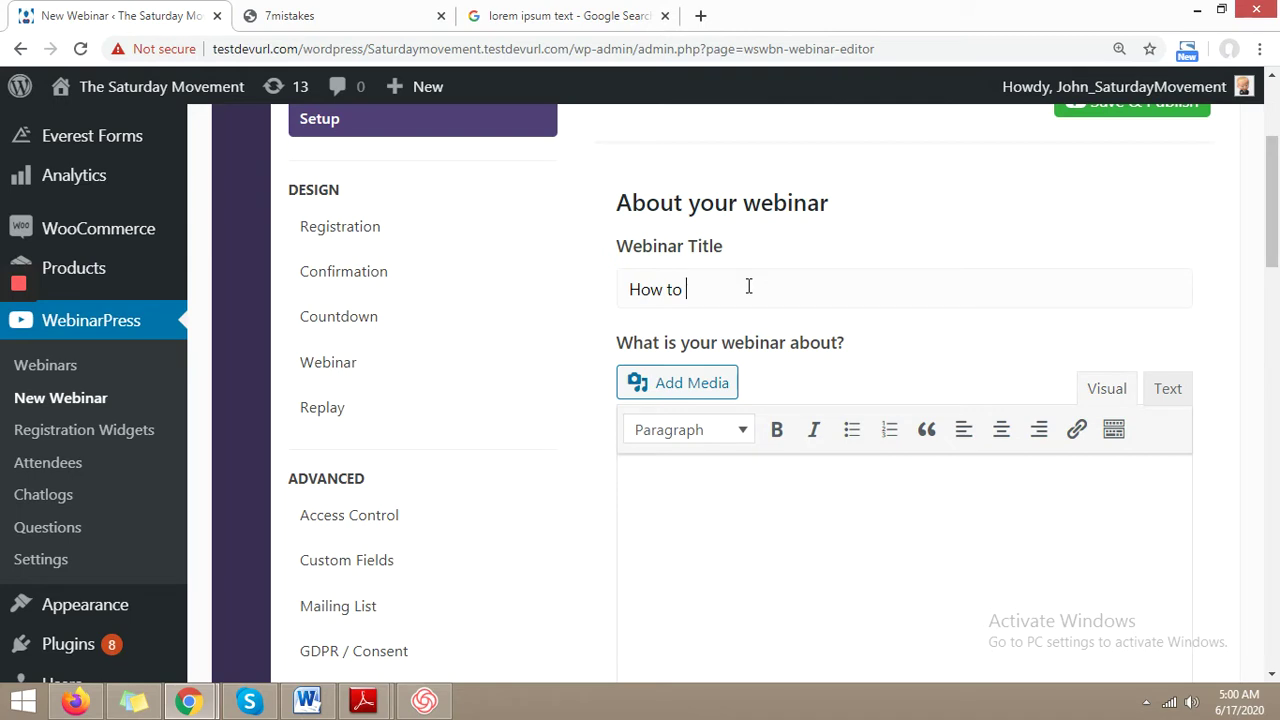
text(do digital m)
text(arketing)
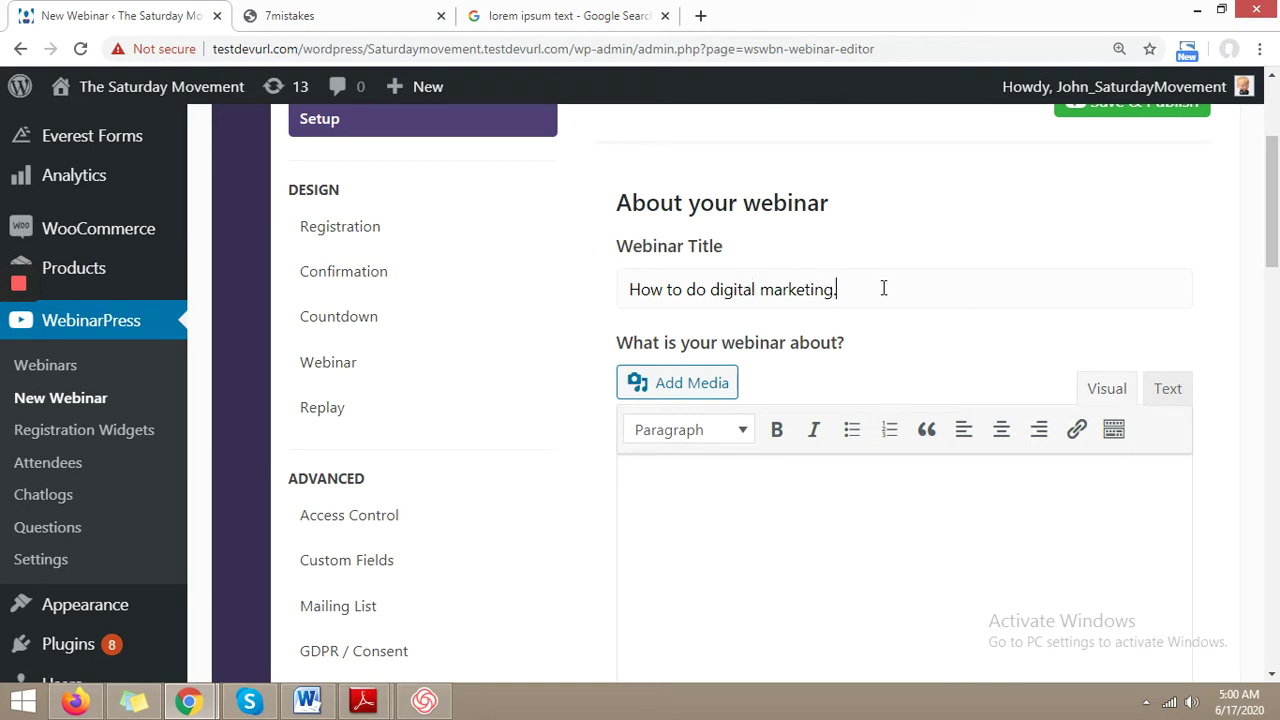
text(.)
key(Tab)
scroll(1200, 200, down, 2)
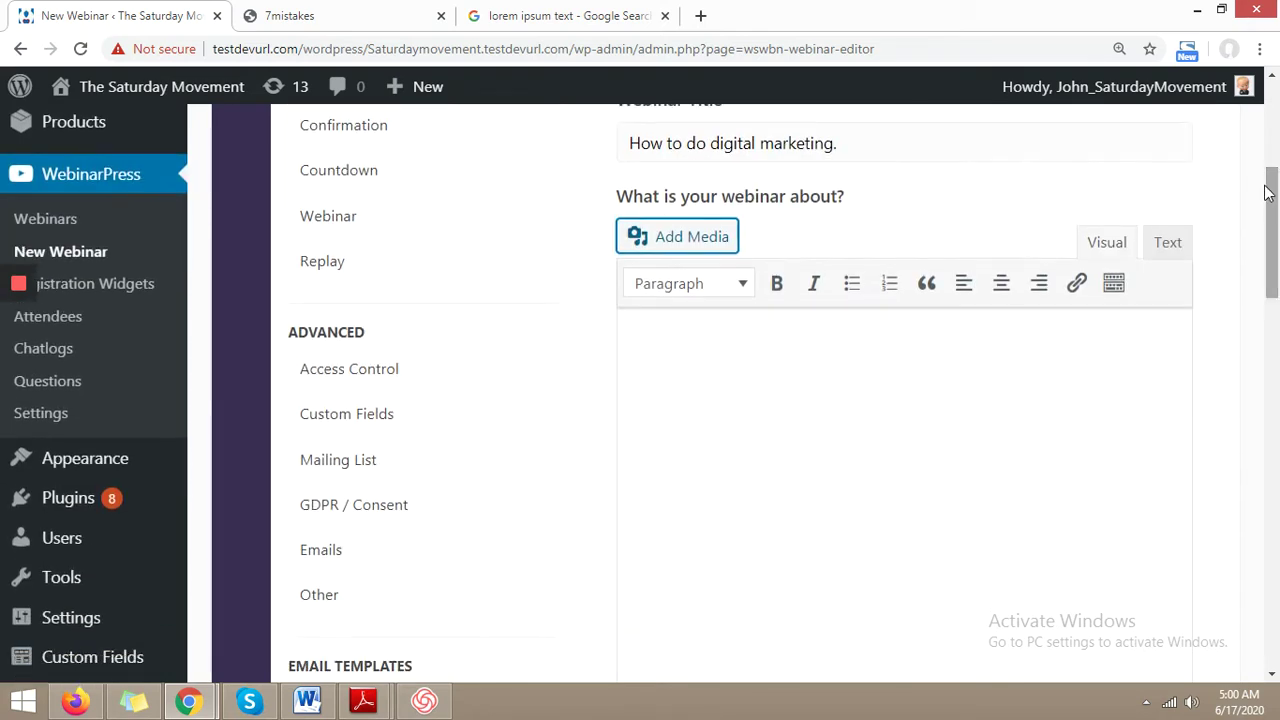
Step: Place the caret in the description and open lipsum.com from the lorem ipsum search results
click(740, 426)
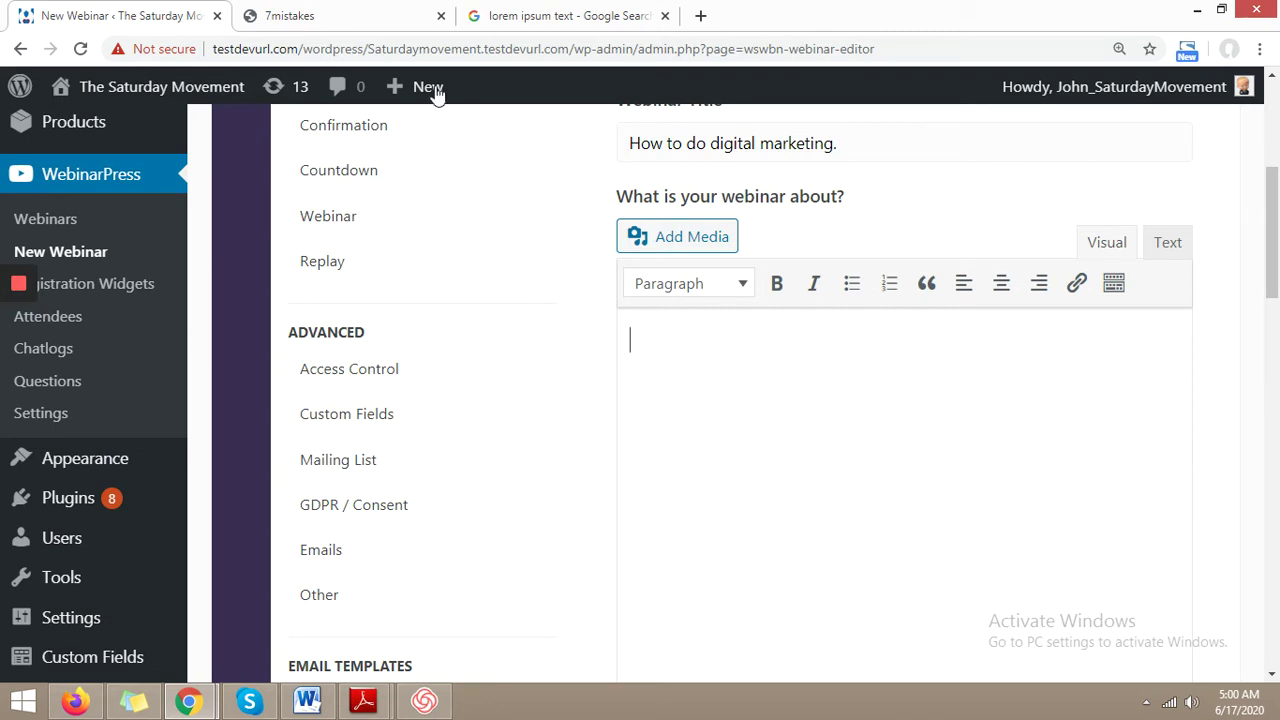
click(548, 16)
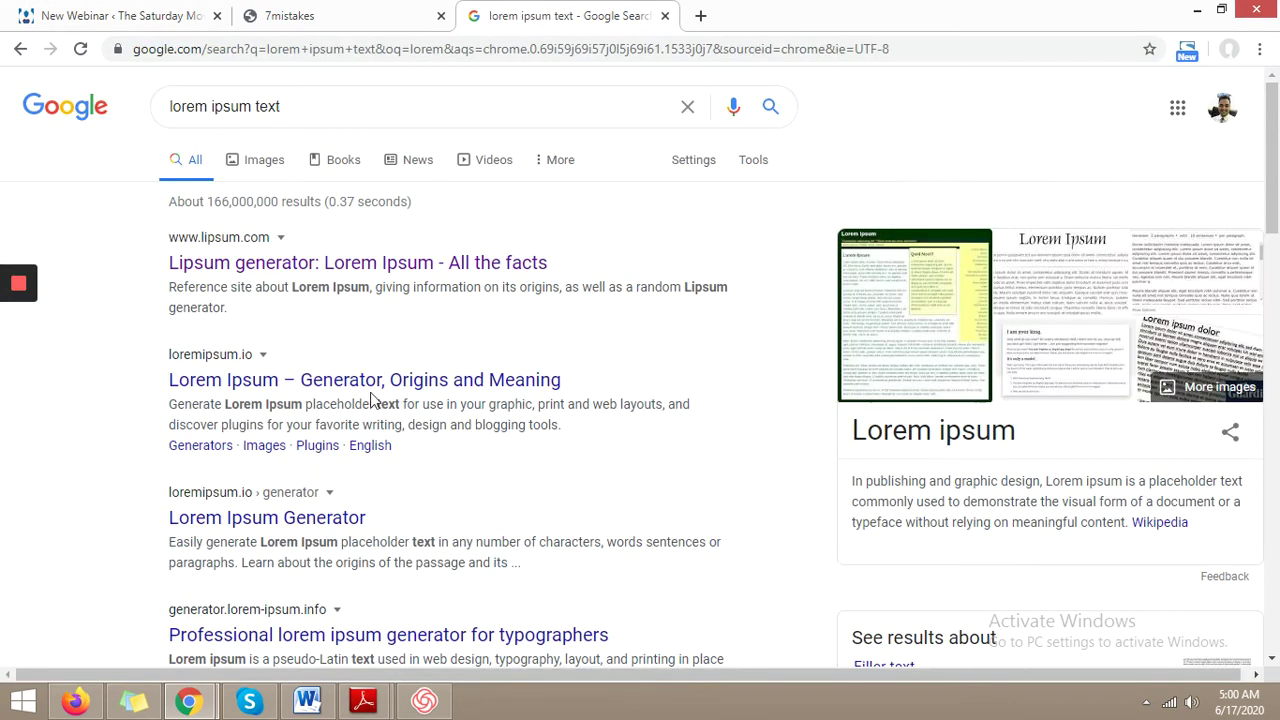
click(288, 262)
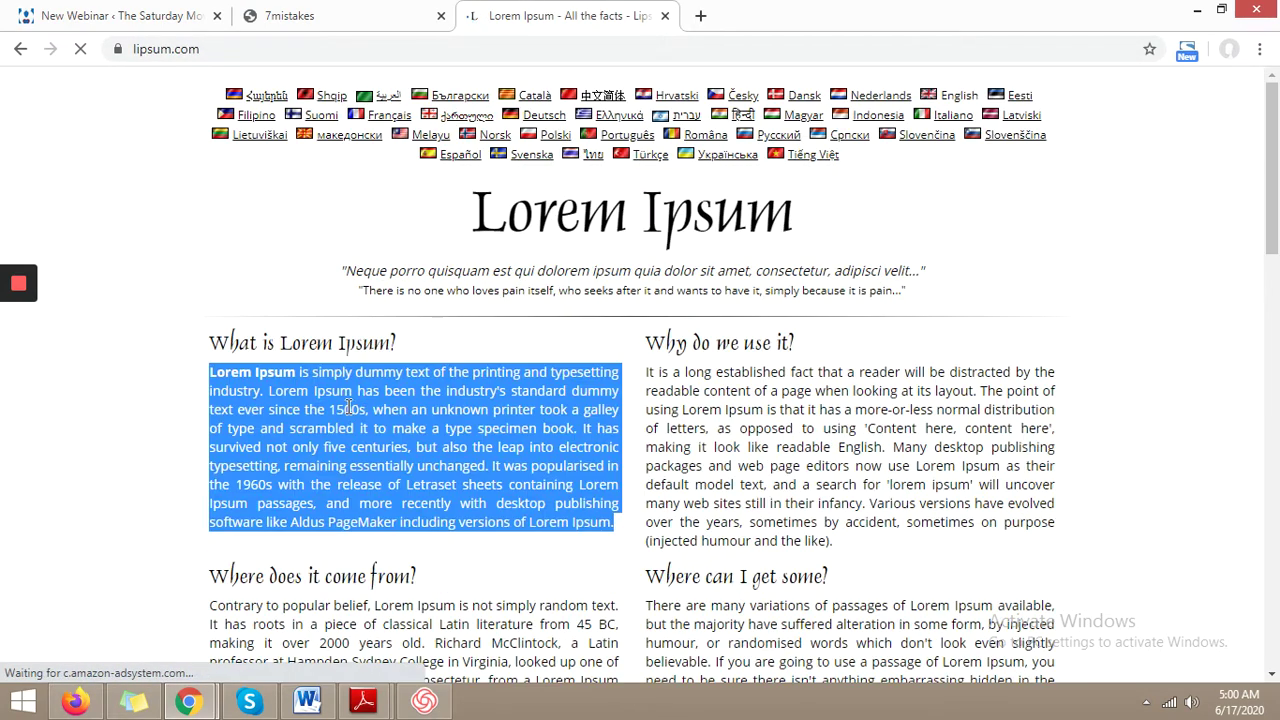
Step: Paste the copied Lorem Ipsum paragraph into the webinar description
key(ctrl+1)
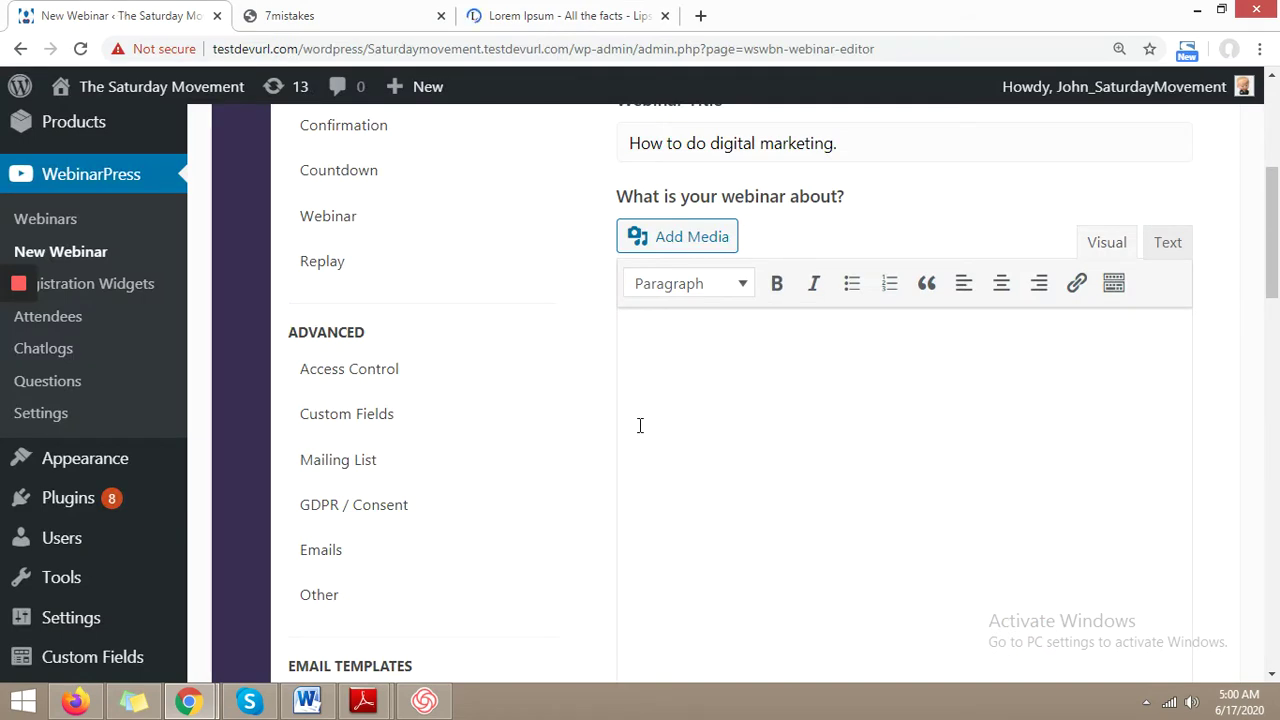
text(Lorem Ipsum is simply dummy text of the printing and typesetting industry. Lorem Ipsum has been the industry's standard dummy text ever since the 1500s, when an unknown printer took a galley of type and scrambled it to make a type specimen book. It has survived not only five centuries, but also the leap into electronic typesetting, remaining essentially unchanged. It was popularised in the 1960s with the release of Letraset sheets containing Lorem Ipsum passages, and more recently with desktop publishing software like Aldus PageMaker including versions of Lorem Ipsum.)
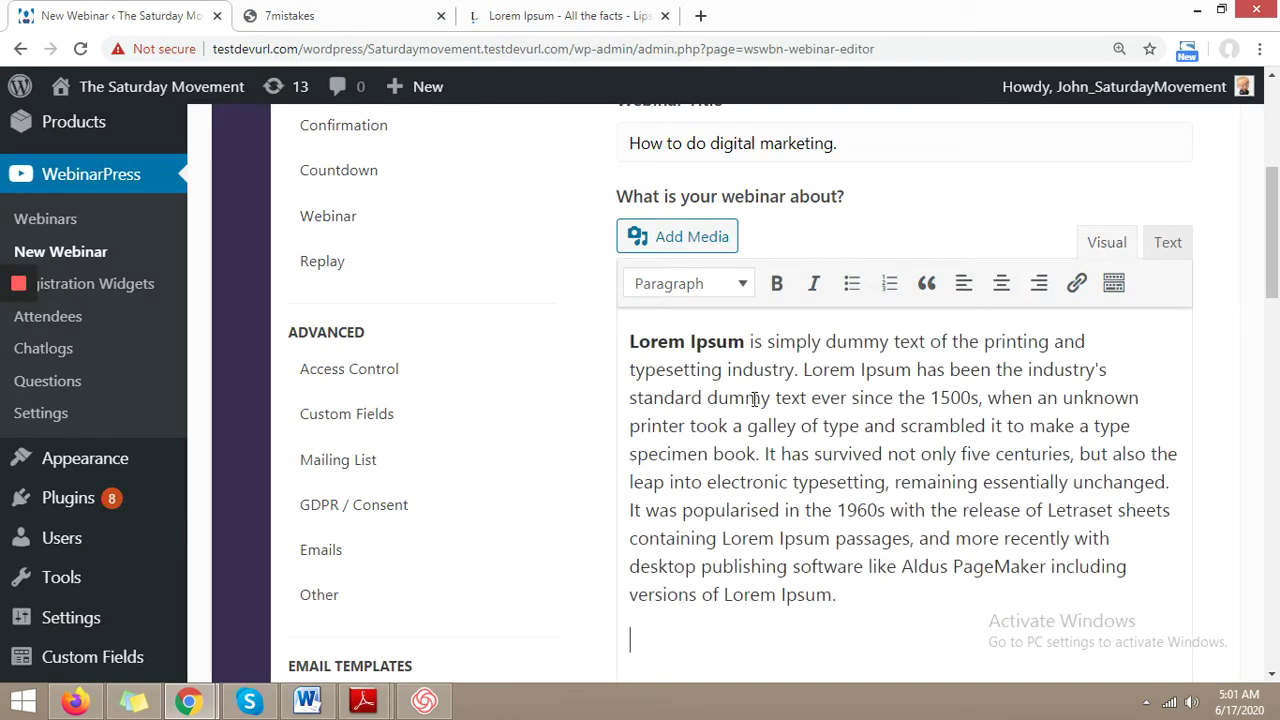
click(441, 15)
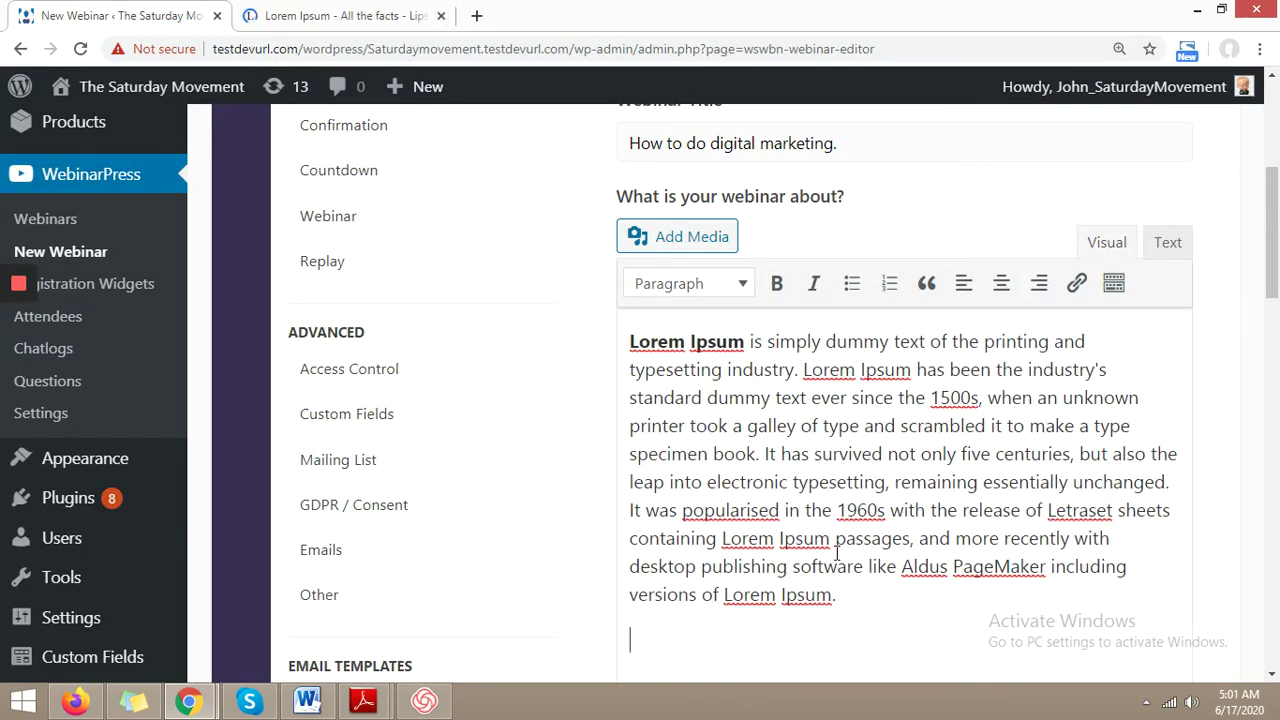
Step: Insert the colourful raised-hands image from the Media Library into the description
click(706, 254)
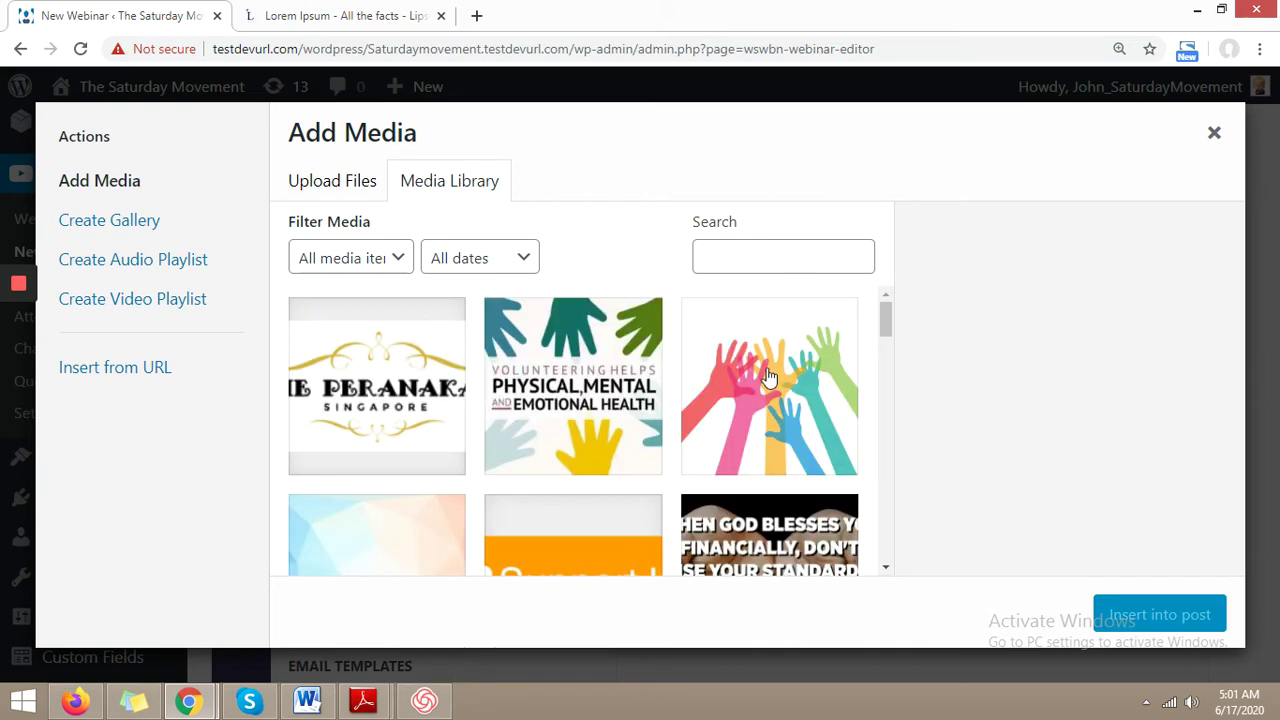
click(735, 415)
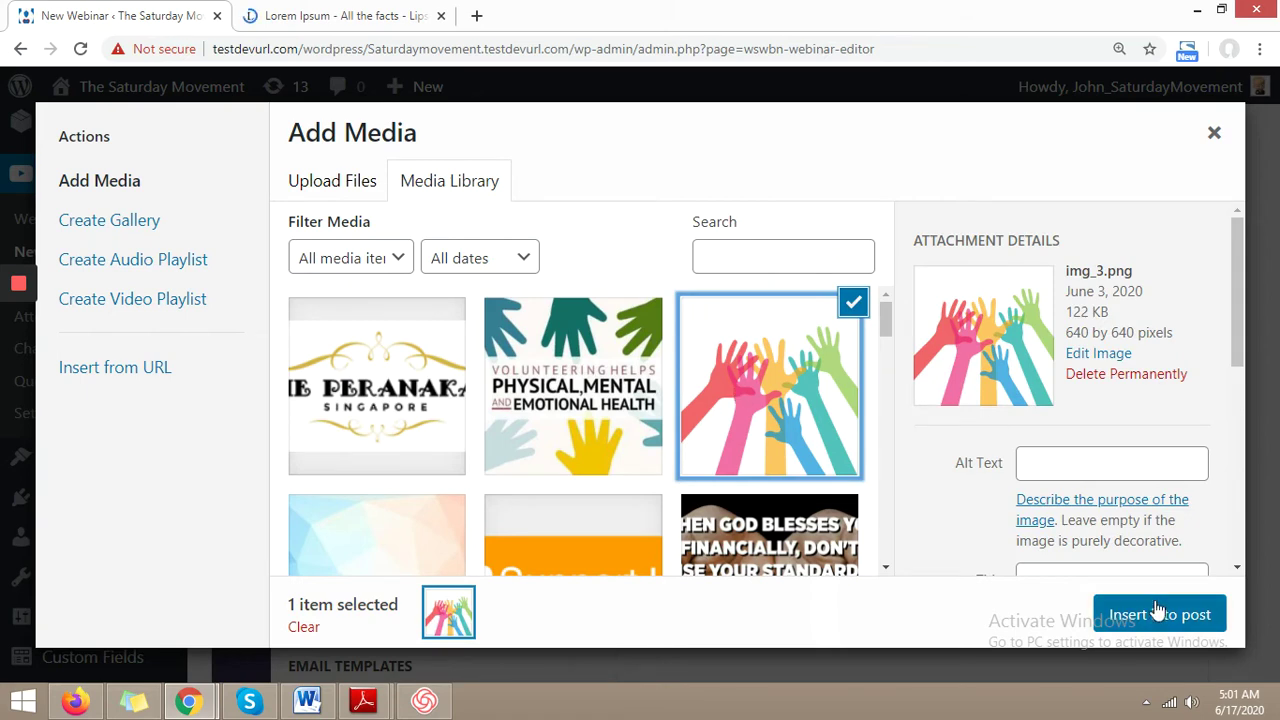
click(1158, 613)
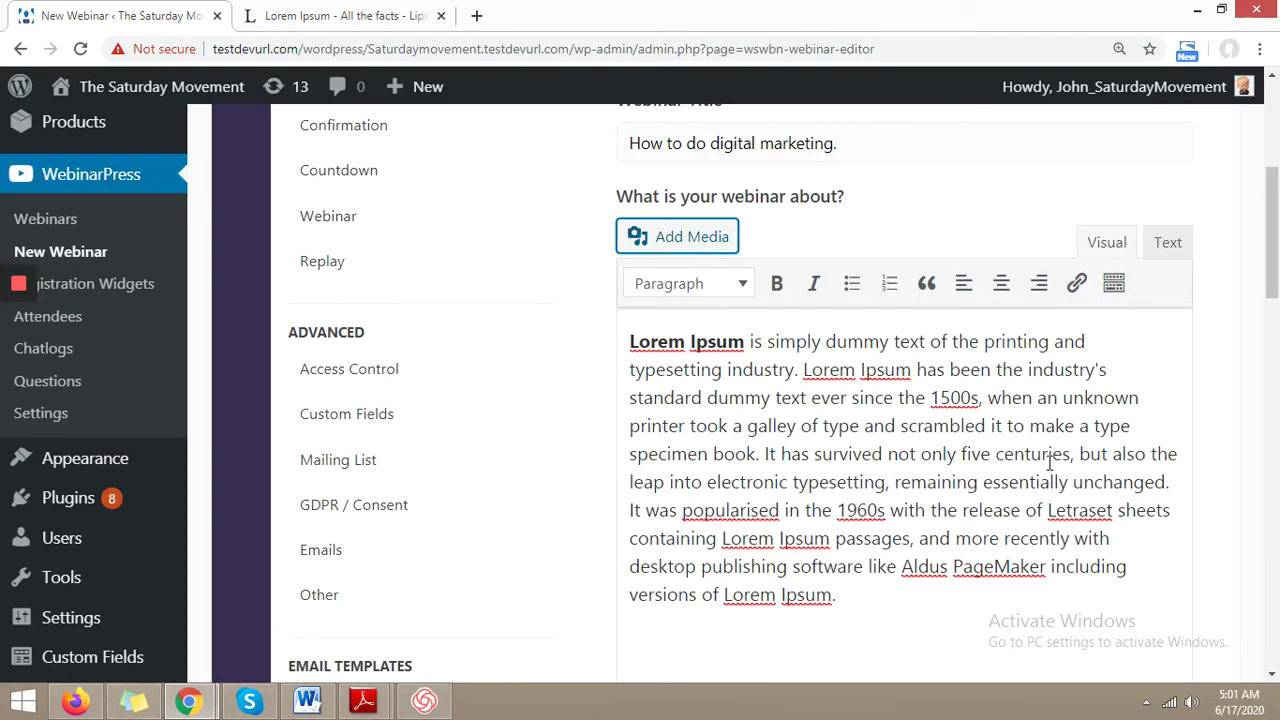
Step: Enter the host's name in the Host field, keeping the webinar type Live
scroll(843, 331, down, 5)
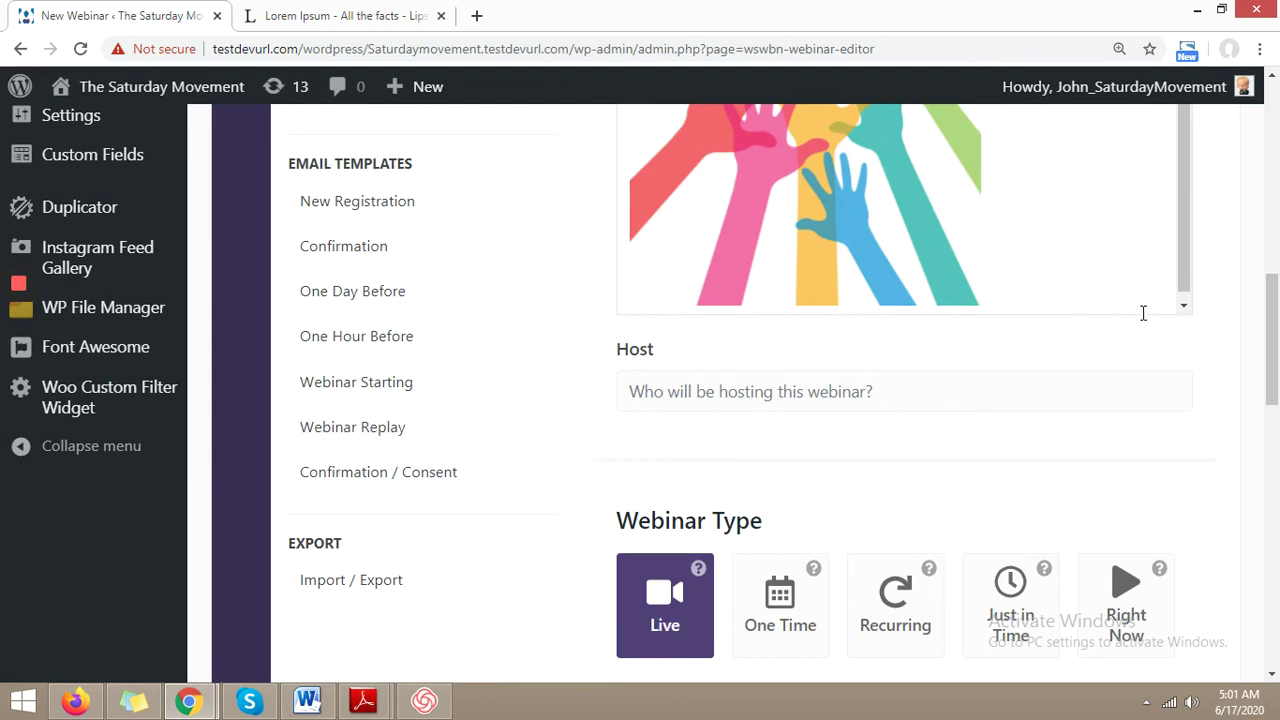
mouse_move(1274, 372)
mouse_down()
mouse_move(1277, 228)
mouse_move(1272, 487)
mouse_move(1275, 376)
mouse_move(1276, 393)
mouse_up()
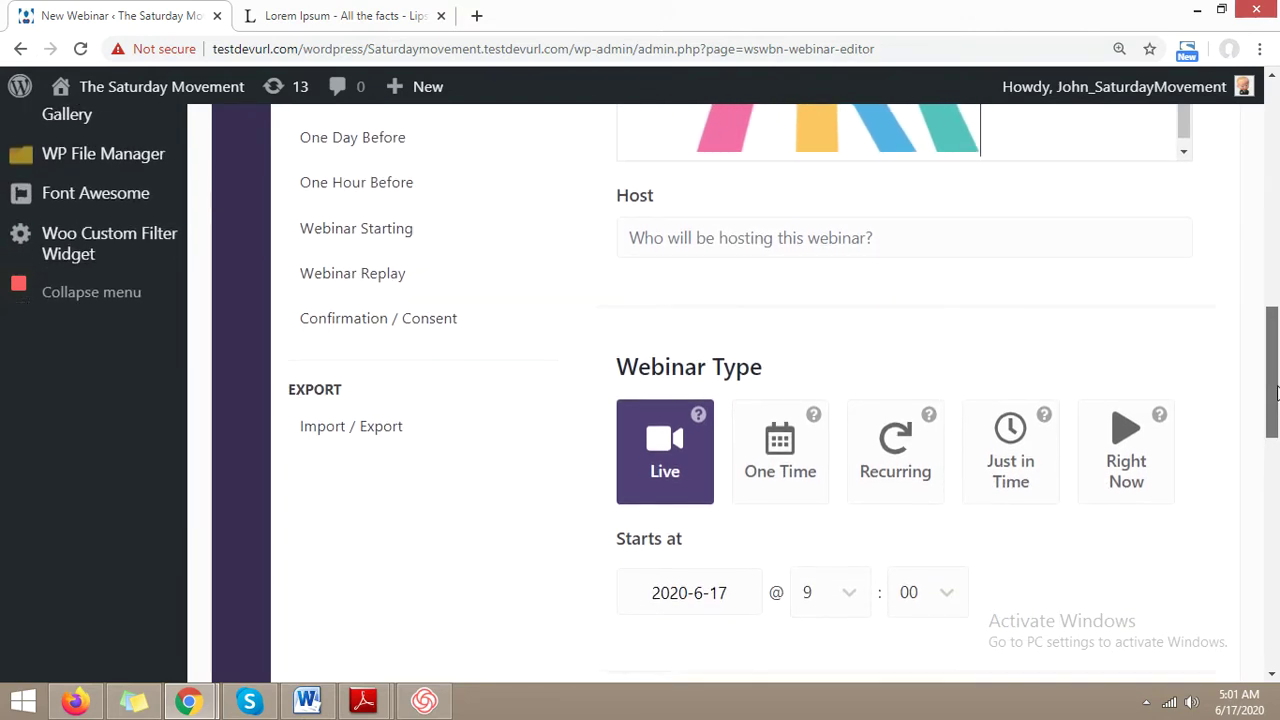
click(715, 235)
text(sh)
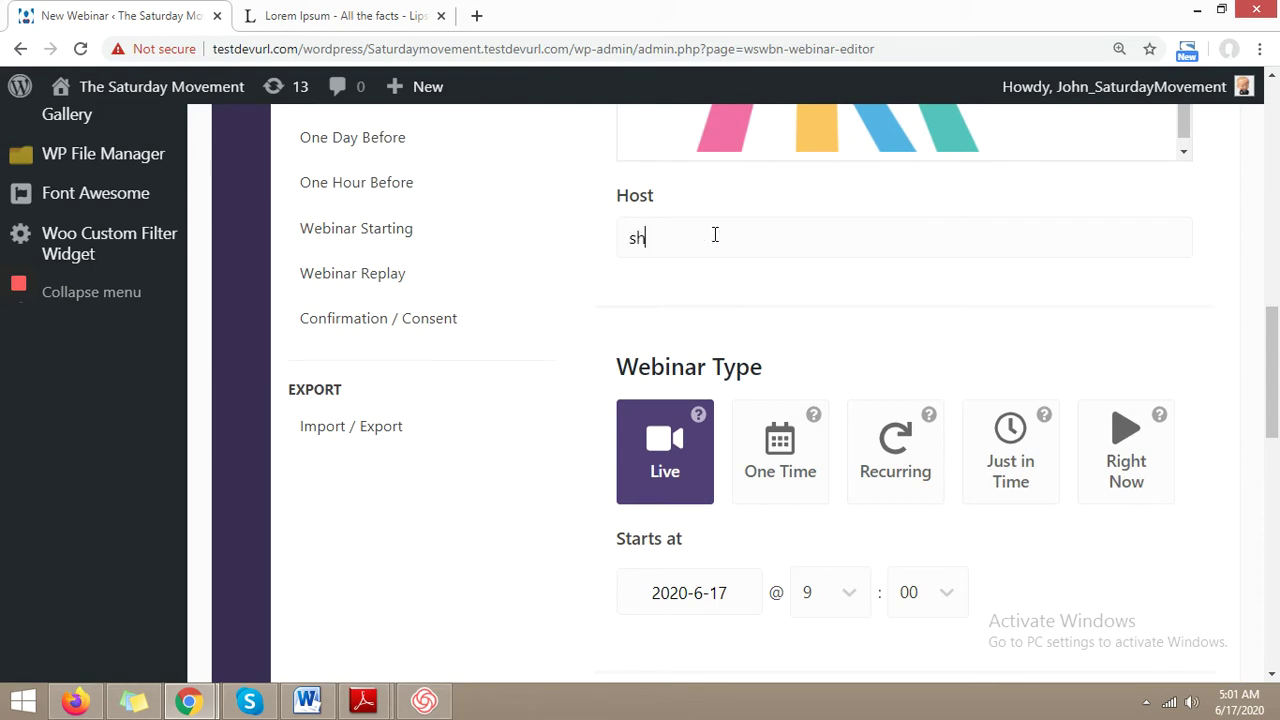
key(BackSpace)
key(BackSpace)
text(AS)
key(BackSpace)
key(BackSpace)
text(s)
Step: Check the start date 2020-6-17 and keep 9 as the start hour
scroll(703, 357, down, 2)
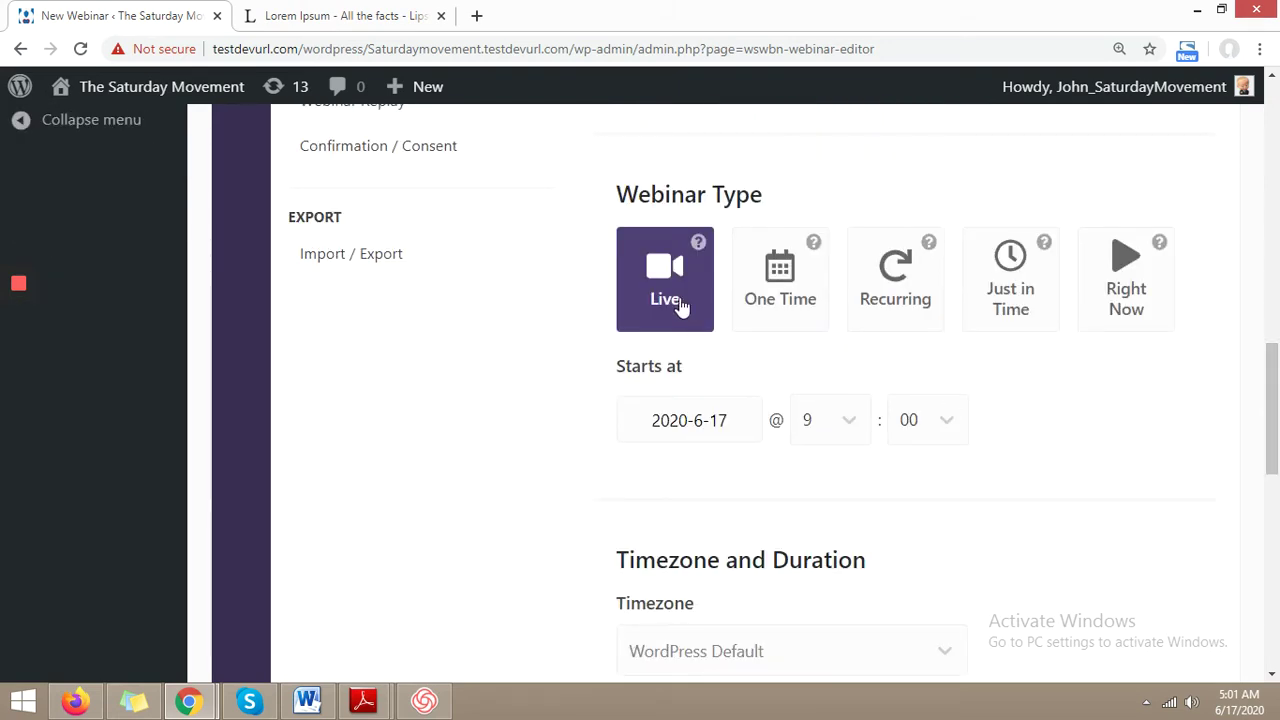
drag(1278, 398, 1278, 436)
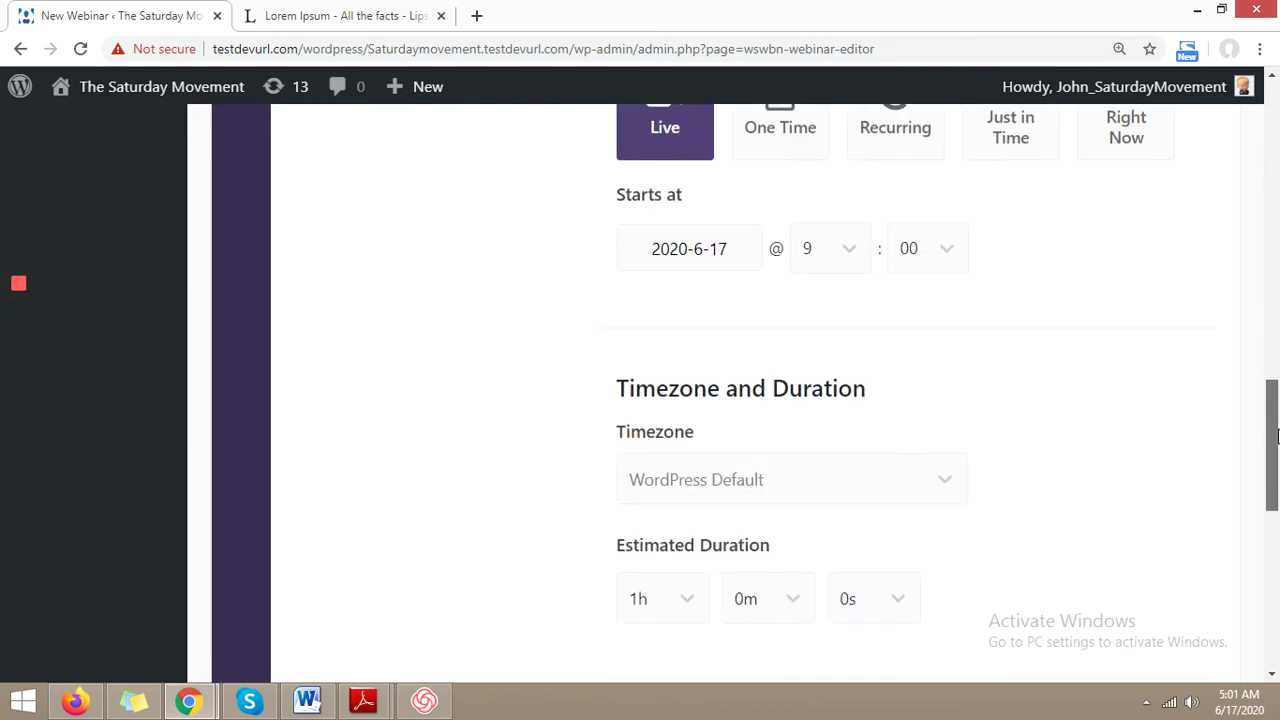
click(715, 259)
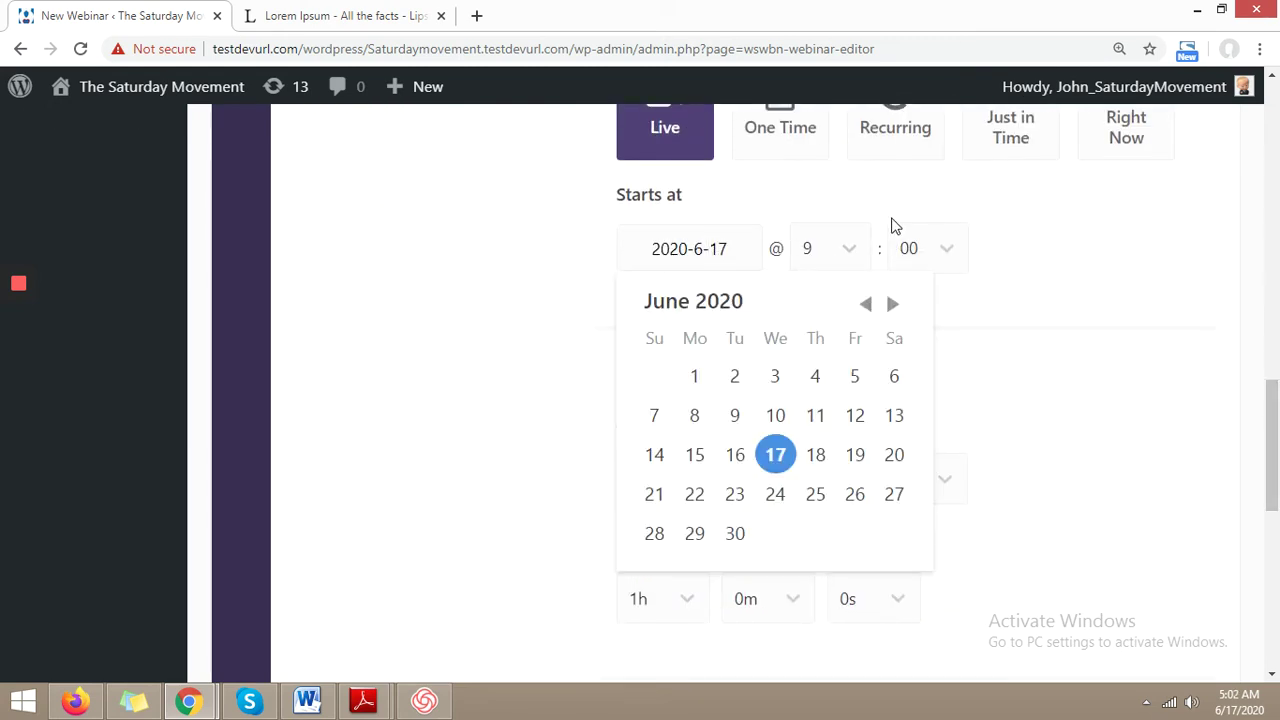
click(843, 251)
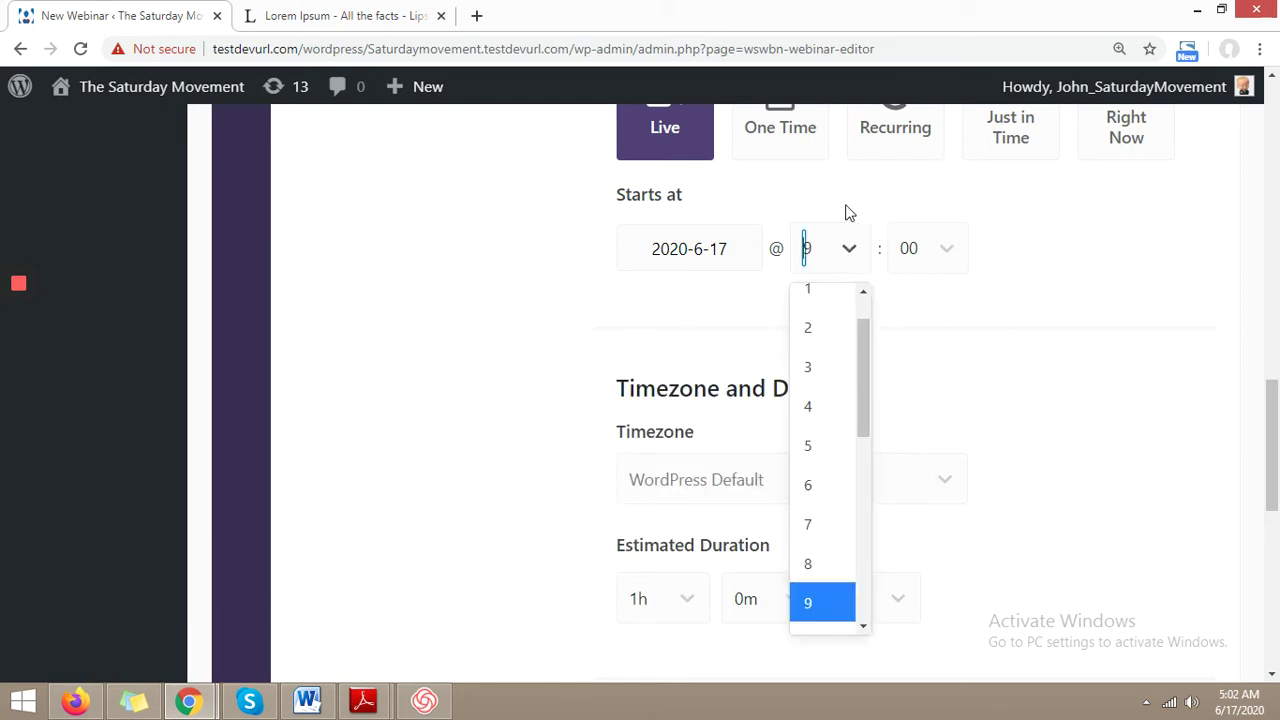
click(848, 212)
drag(1277, 405, 1277, 467)
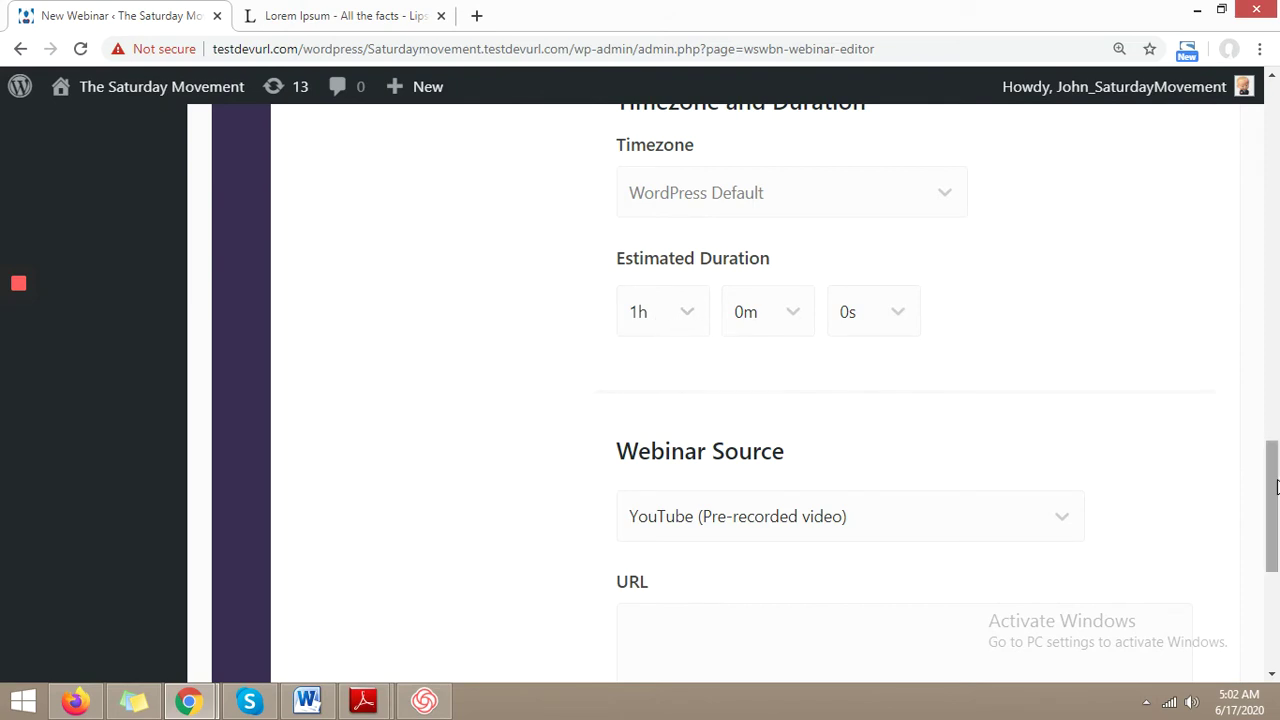
drag(1274, 505, 1274, 550)
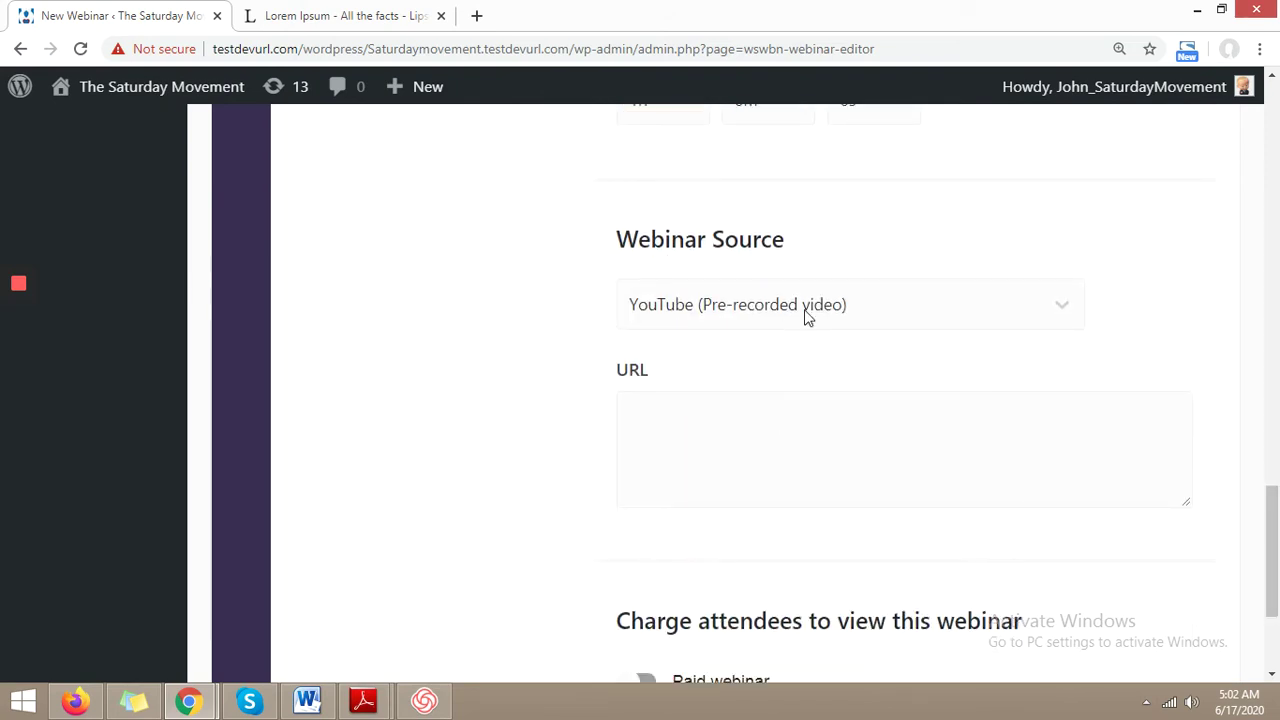
Step: Try YouTube Live and then Twitch as the webinar source
triple_click(666, 229)
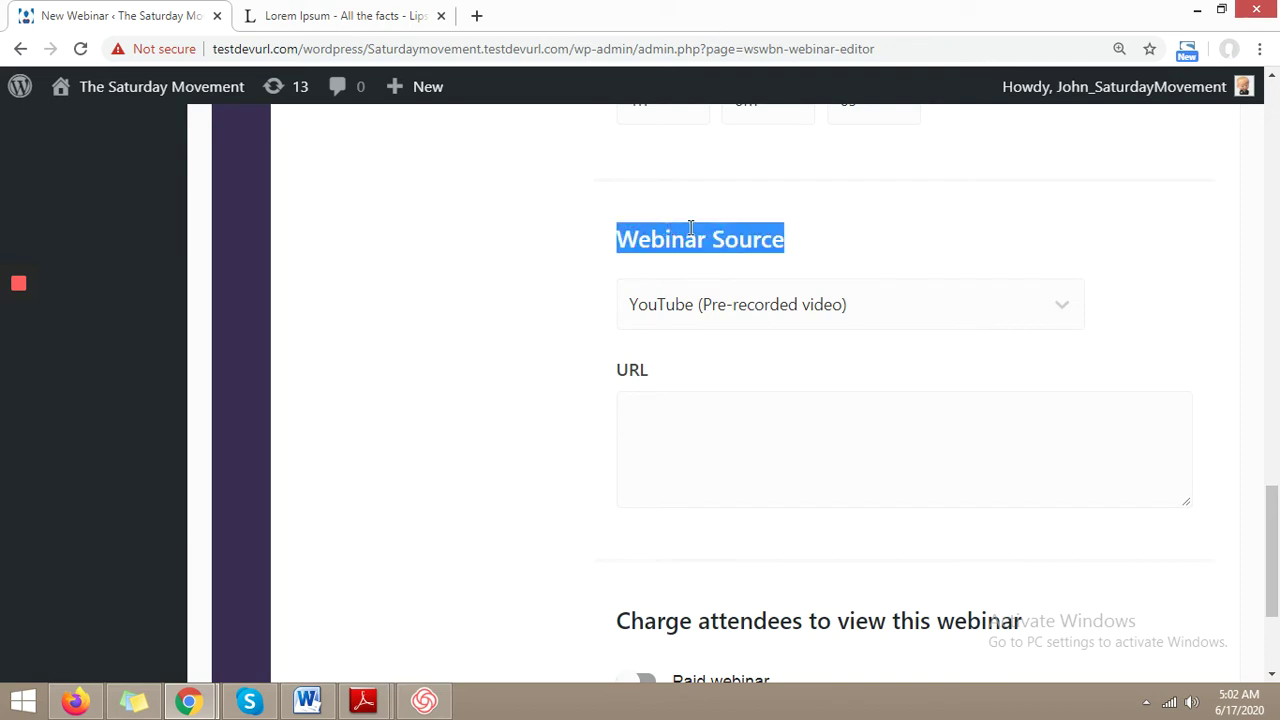
click(677, 317)
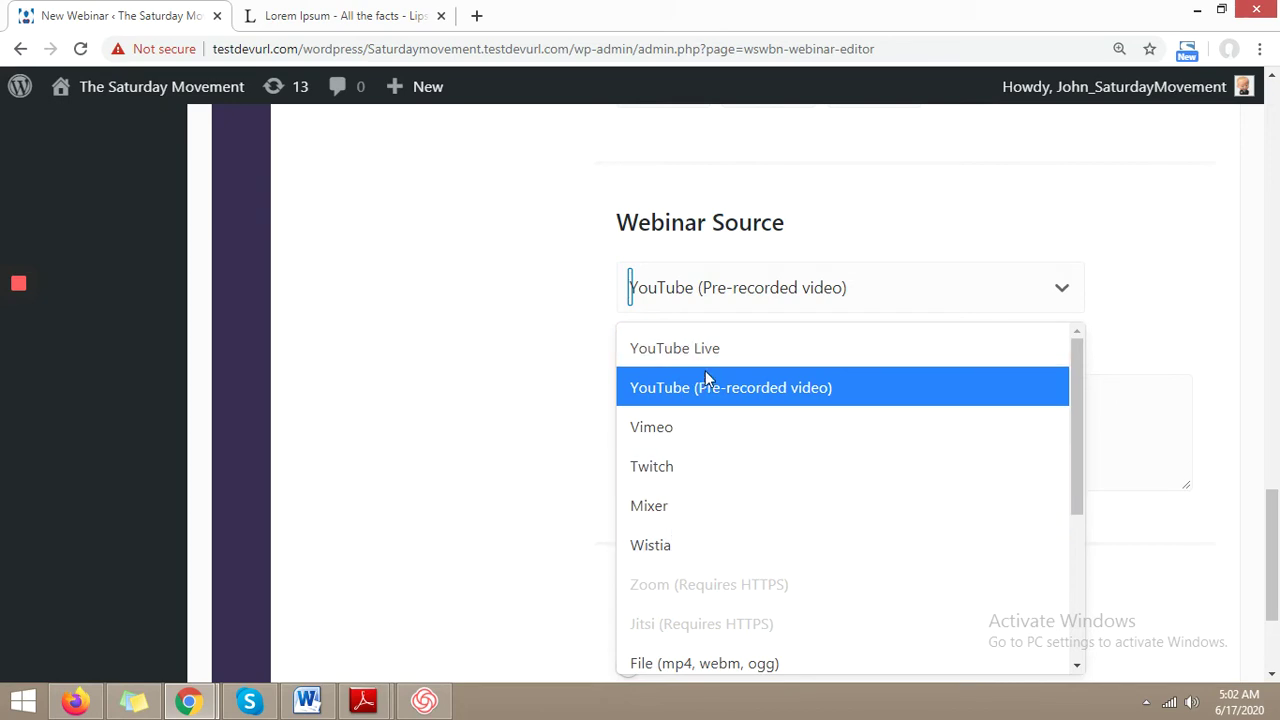
click(648, 347)
click(760, 298)
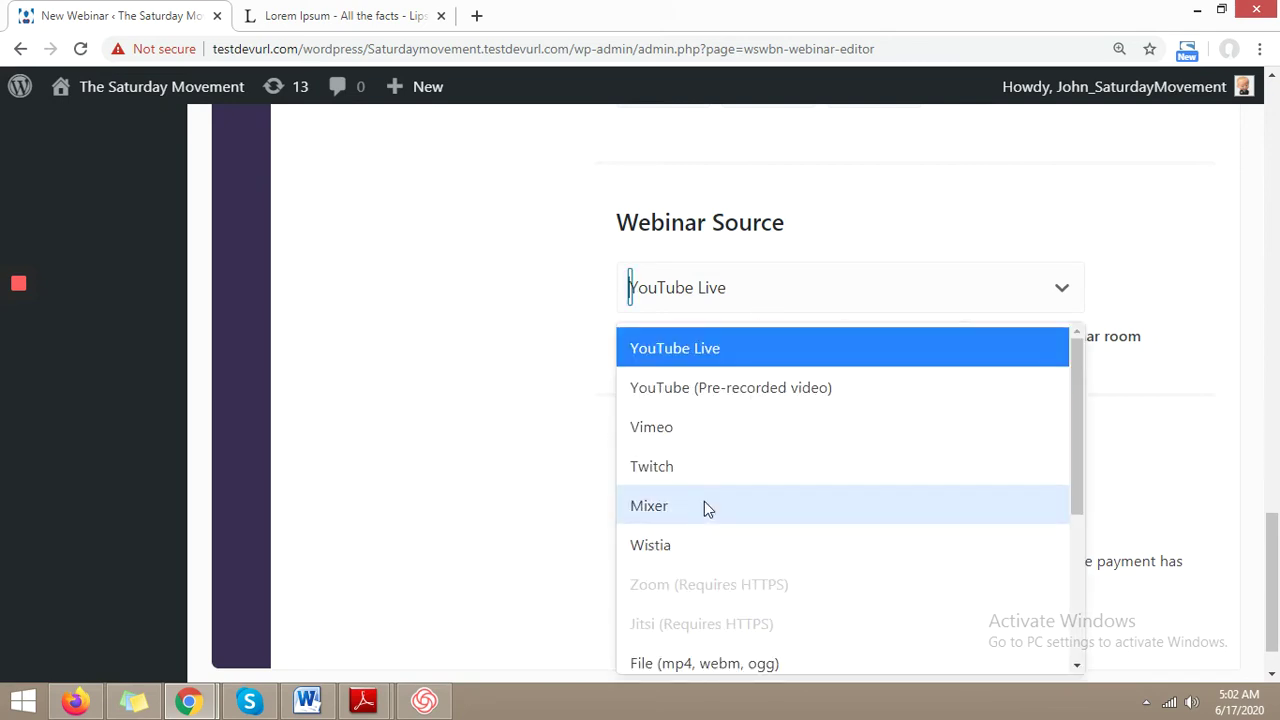
mouse_move(1077, 422)
mouse_down()
mouse_move(1076, 582)
mouse_move(1079, 423)
mouse_up()
click(648, 465)
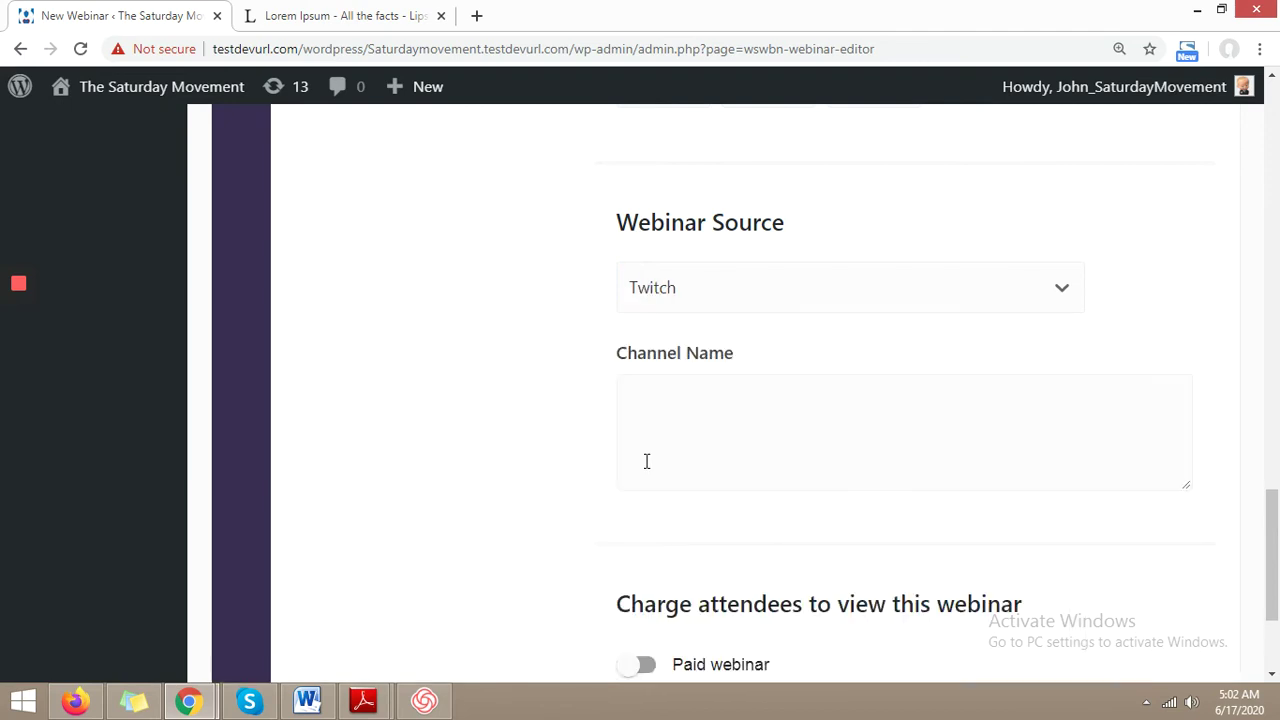
Step: Switch the webinar source from Twitch back to YouTube Live
click(682, 448)
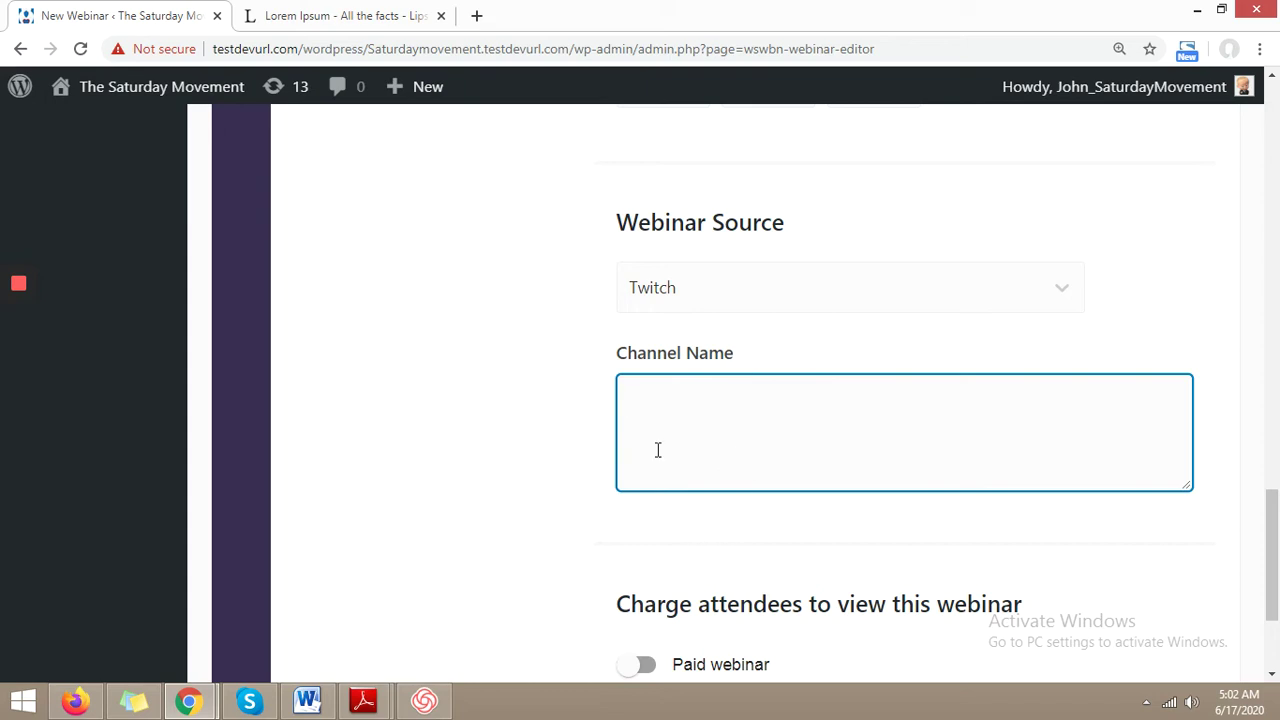
click(677, 307)
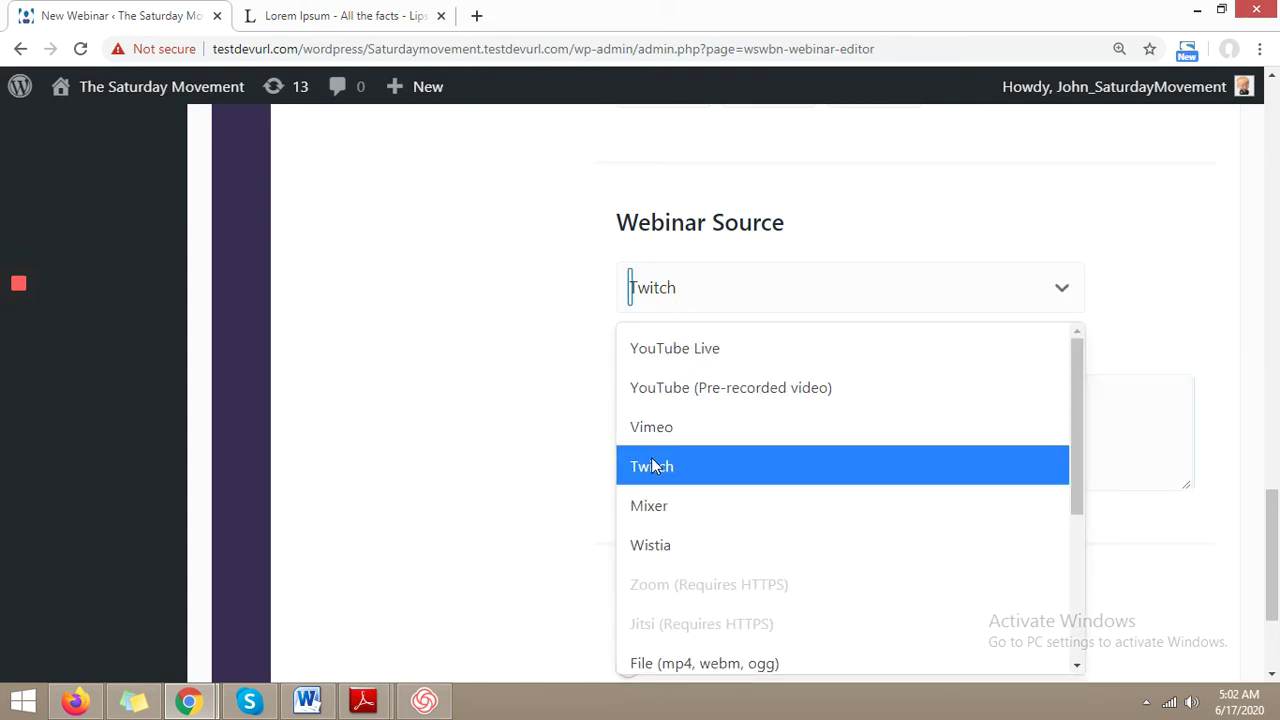
click(654, 465)
click(659, 391)
click(694, 290)
click(688, 345)
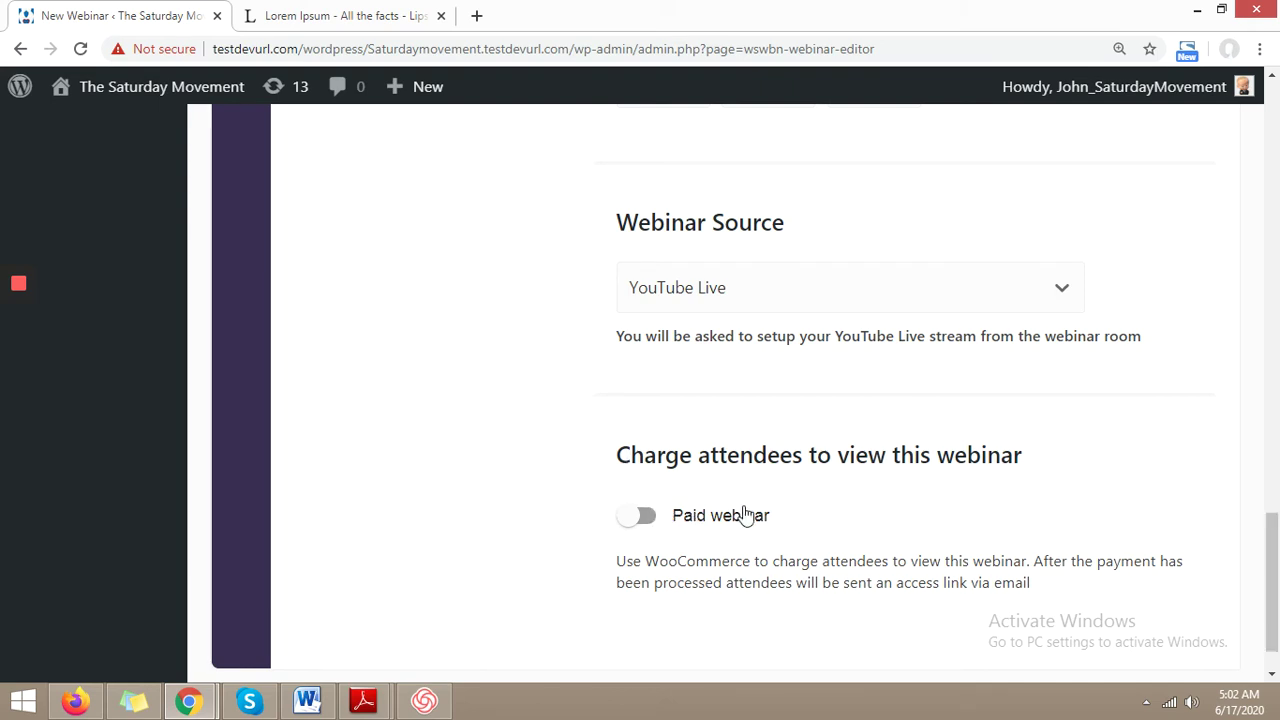
Step: Make the webinar a paid event priced at 25 and publish it
click(641, 518)
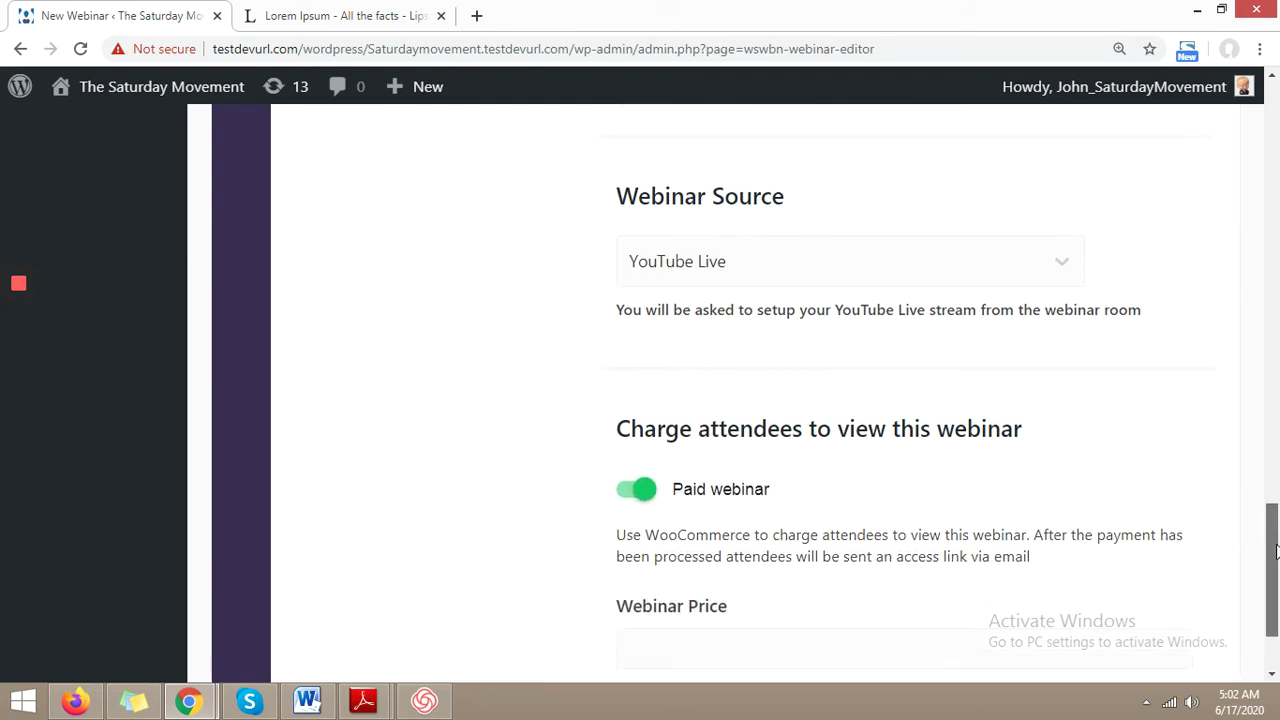
scroll(1276, 562, down, 1)
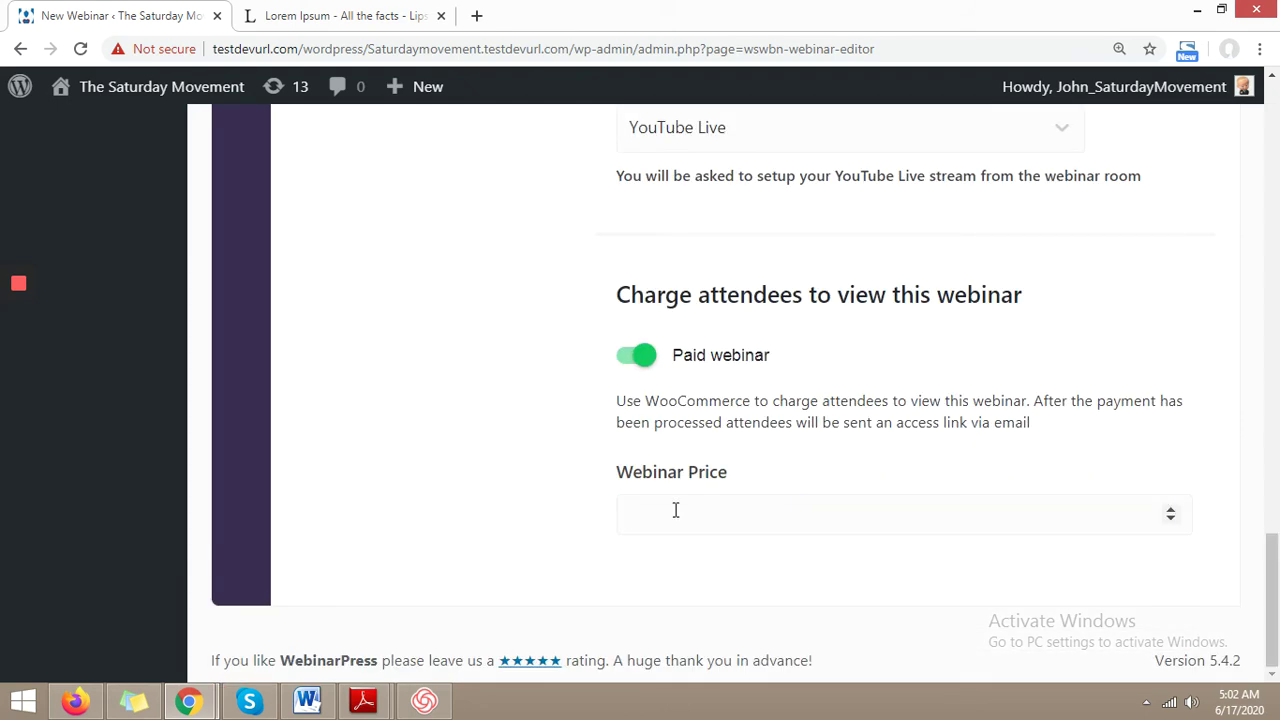
drag(1273, 580, 1276, 160)
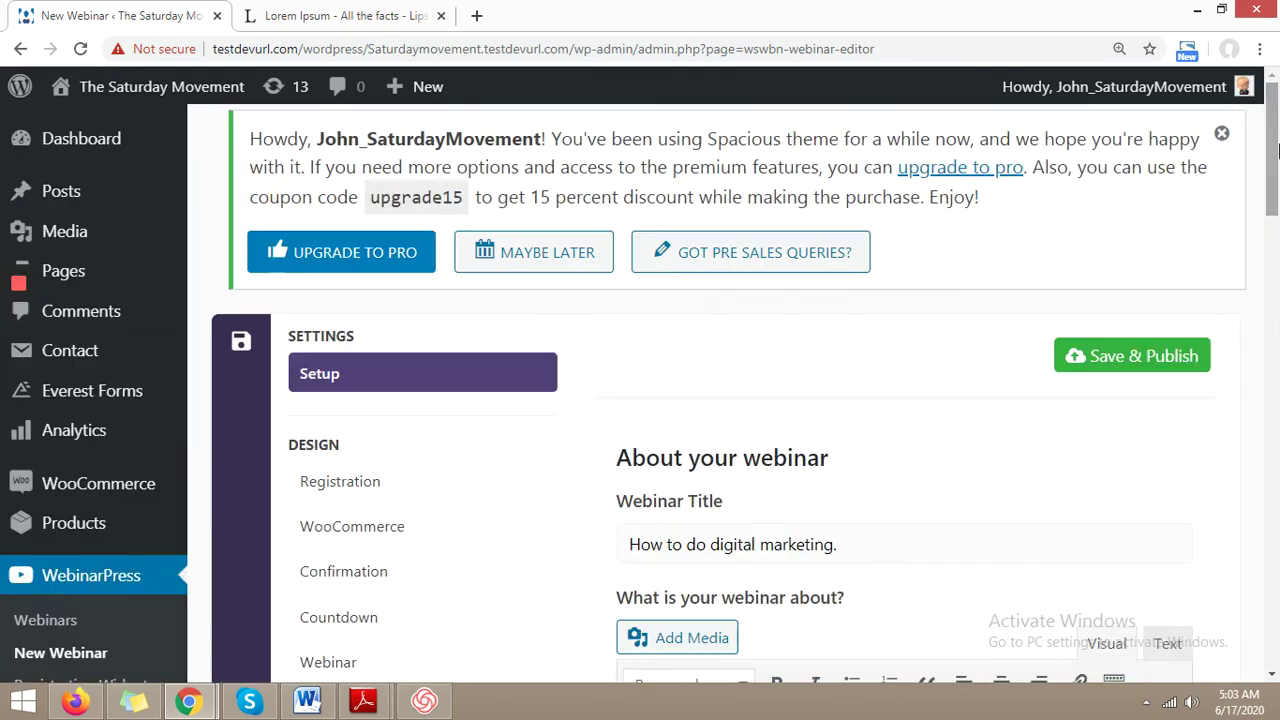
click(1107, 360)
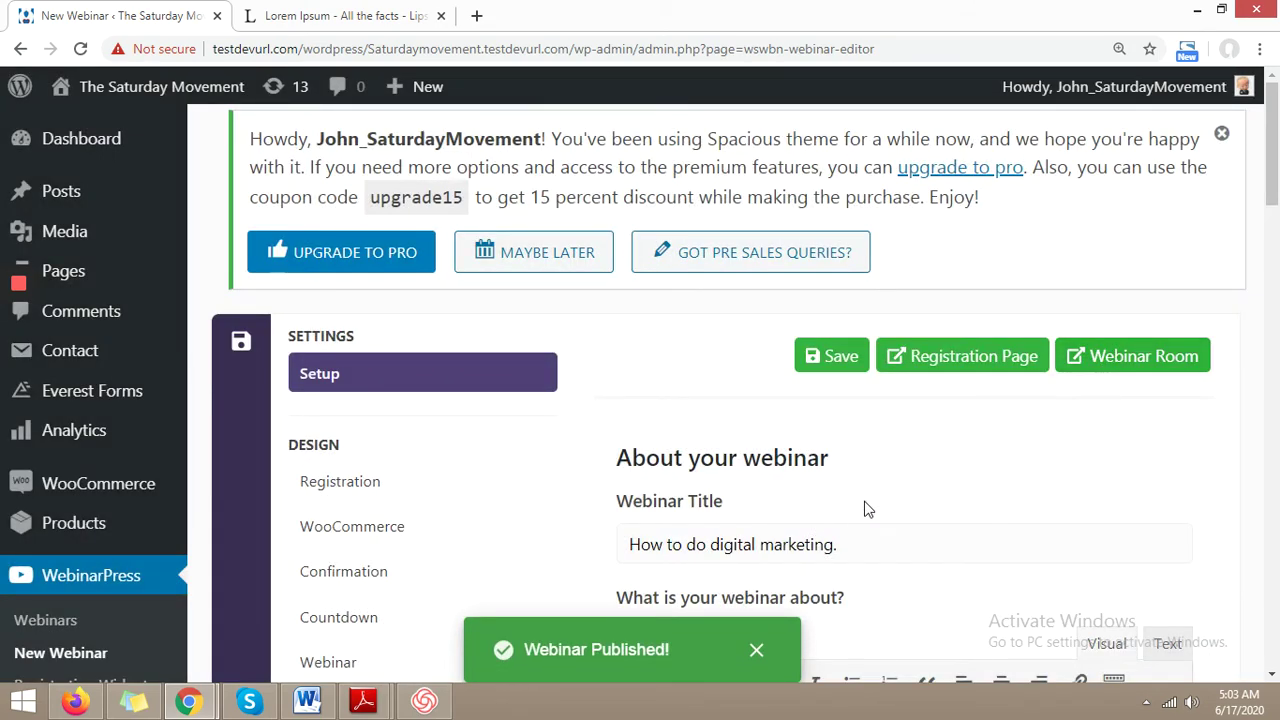
scroll(842, 372, down, 2)
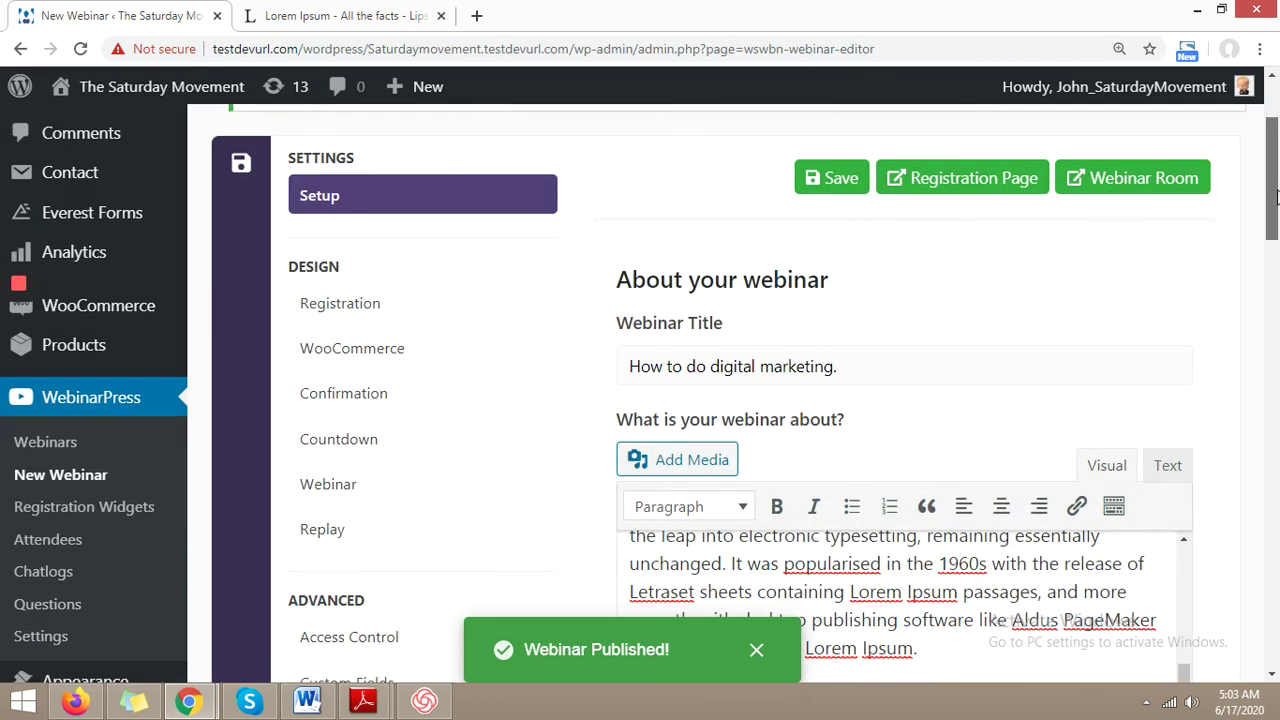
scroll(842, 372, up, 1)
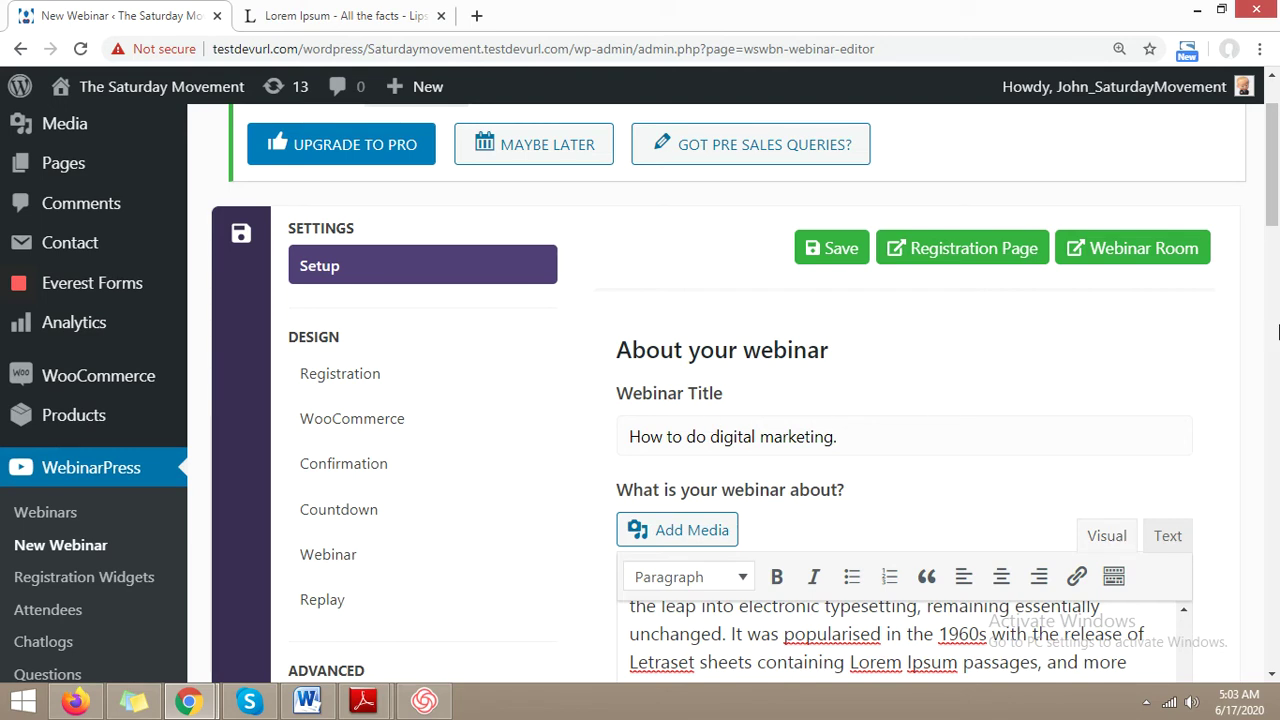
mouse_move(1274, 165)
mouse_down()
mouse_move(1274, 427)
mouse_move(1274, 154)
mouse_up()
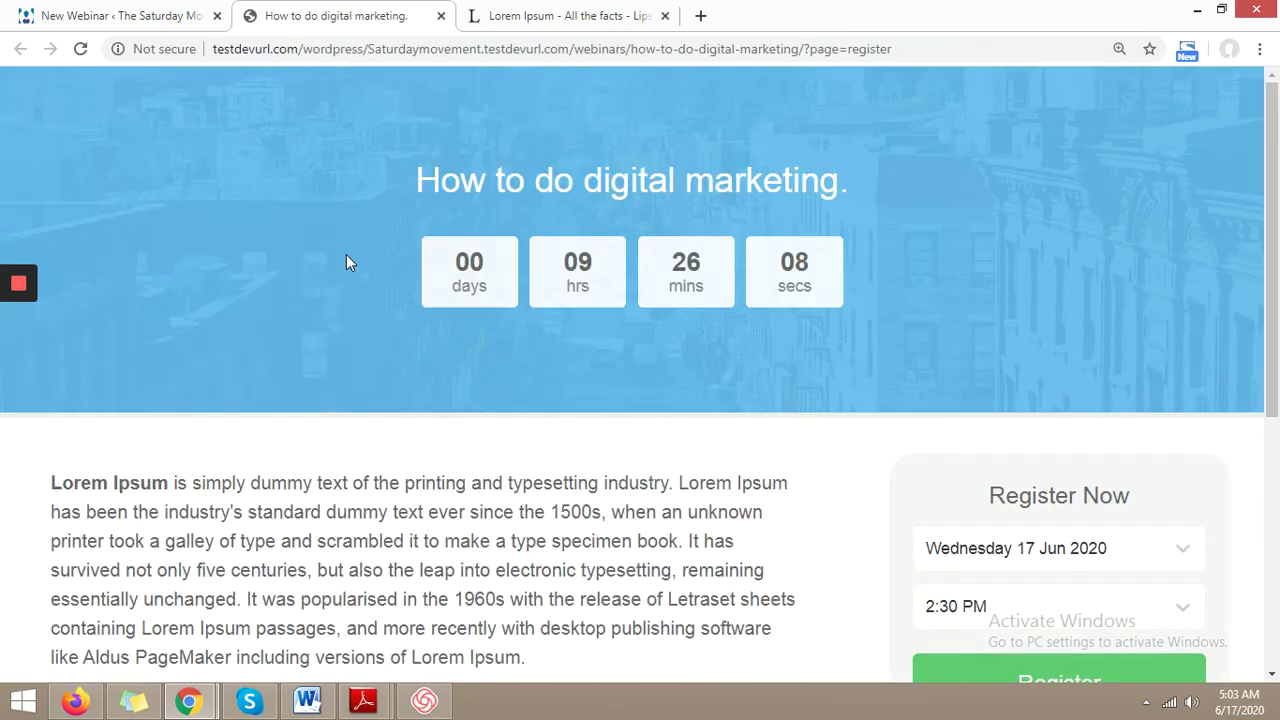
Step: Scroll the registration page to review its description, hands image and 17 Jun 2020 session
scroll(331, 307, down, 2)
scroll(331, 307, down, 1)
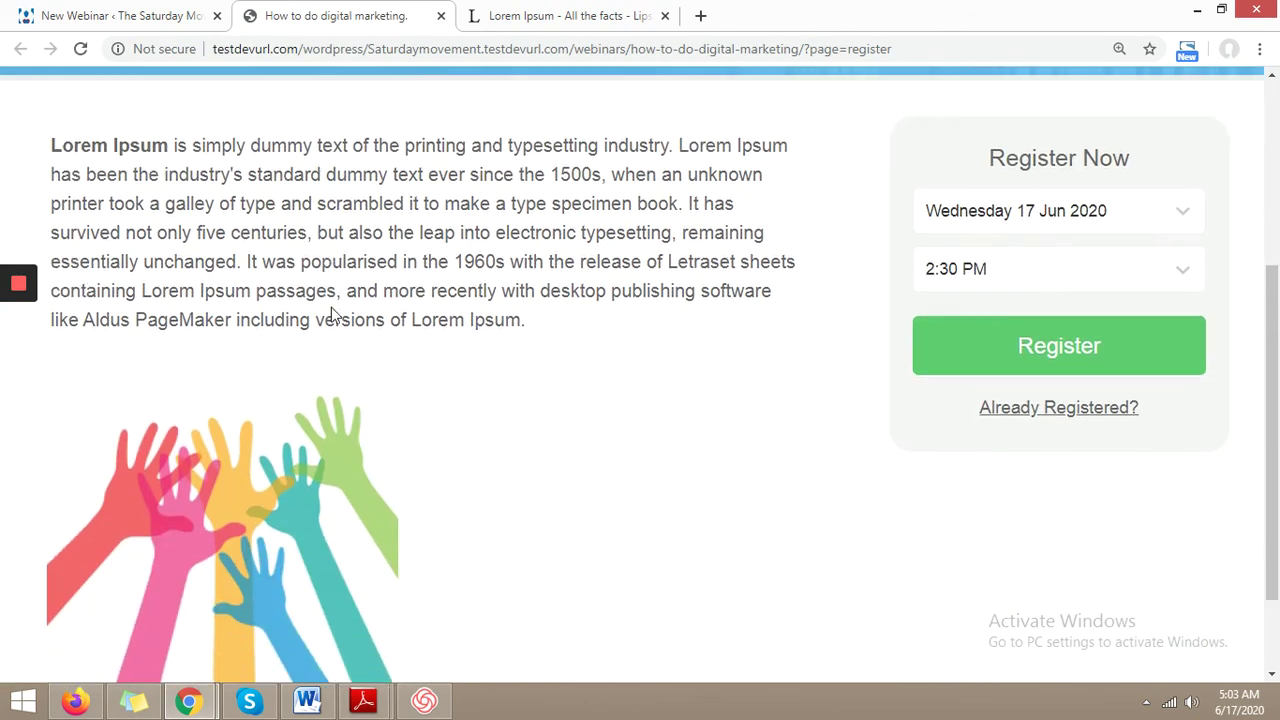
scroll(331, 307, up, 3)
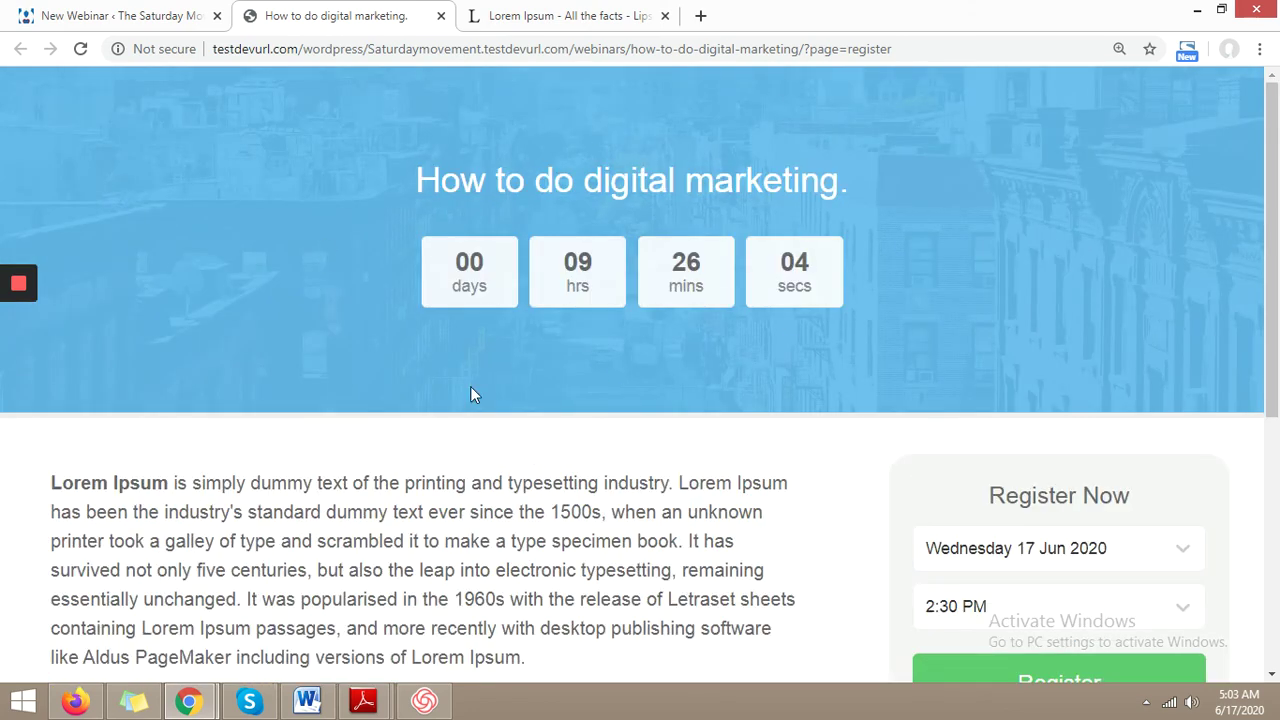
scroll(420, 388, down, 5)
scroll(418, 384, up, 1)
scroll(418, 384, up, 4)
scroll(414, 375, down, 1)
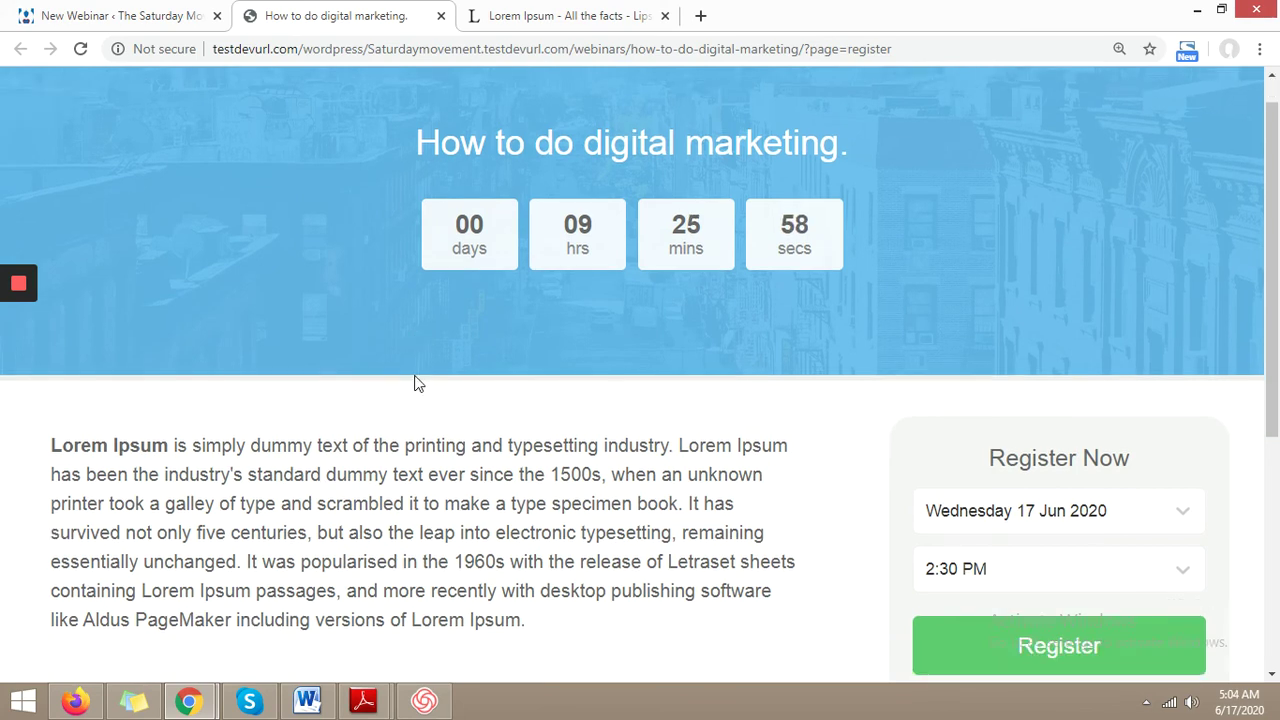
scroll(414, 375, up, 1)
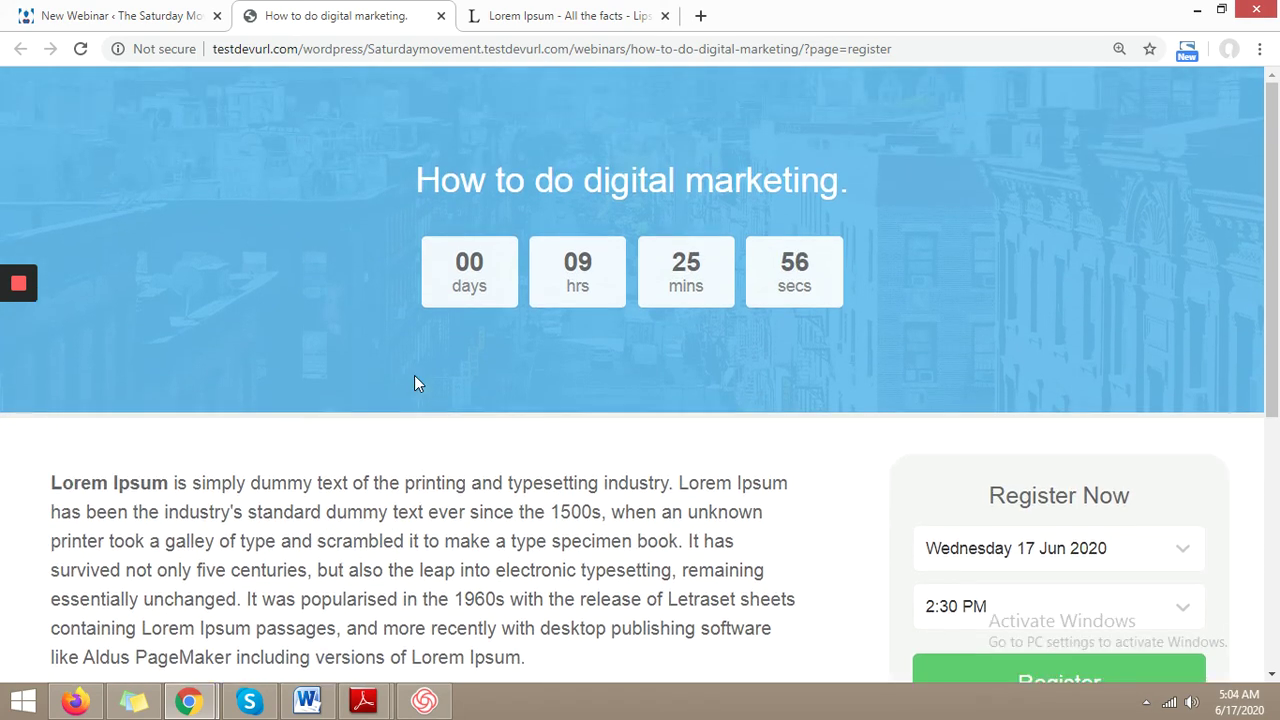
scroll(414, 375, down, 1)
scroll(414, 375, down, 3)
scroll(418, 384, up, 1)
scroll(418, 384, up, 4)
scroll(430, 568, down, 1)
scroll(430, 568, up, 1)
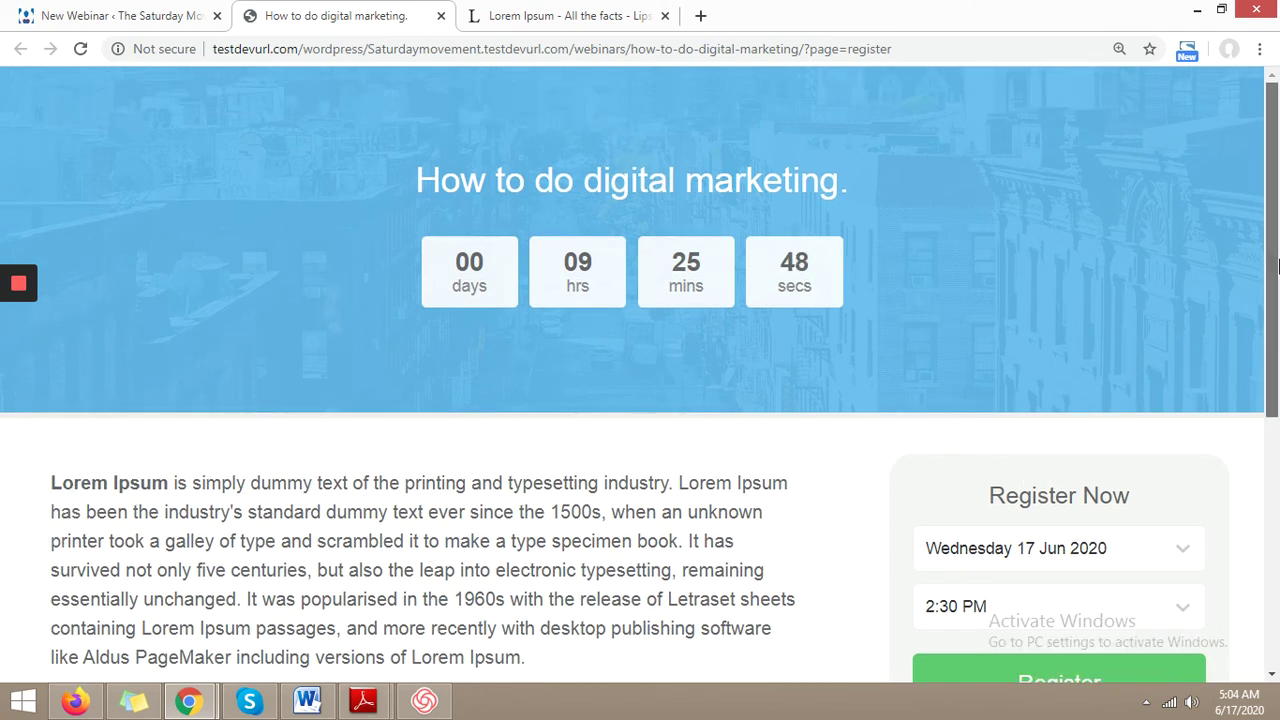
scroll(1277, 265, down, 2)
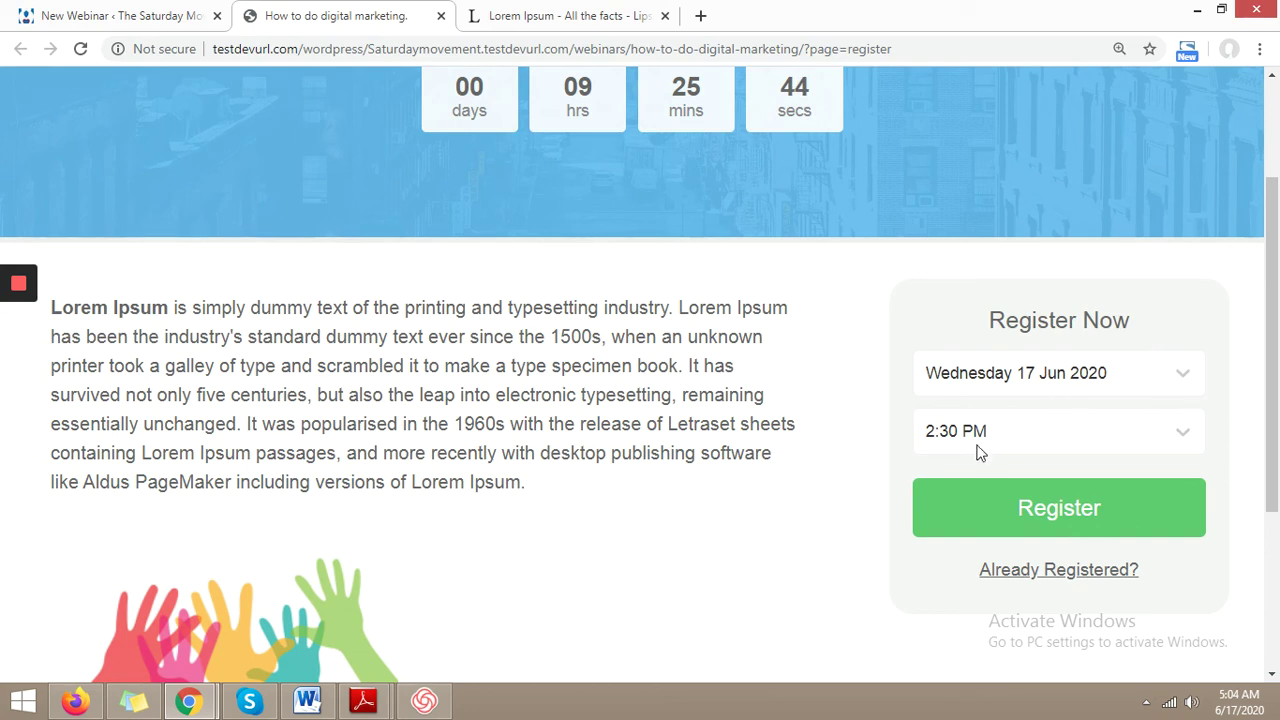
scroll(1277, 443, up, 1)
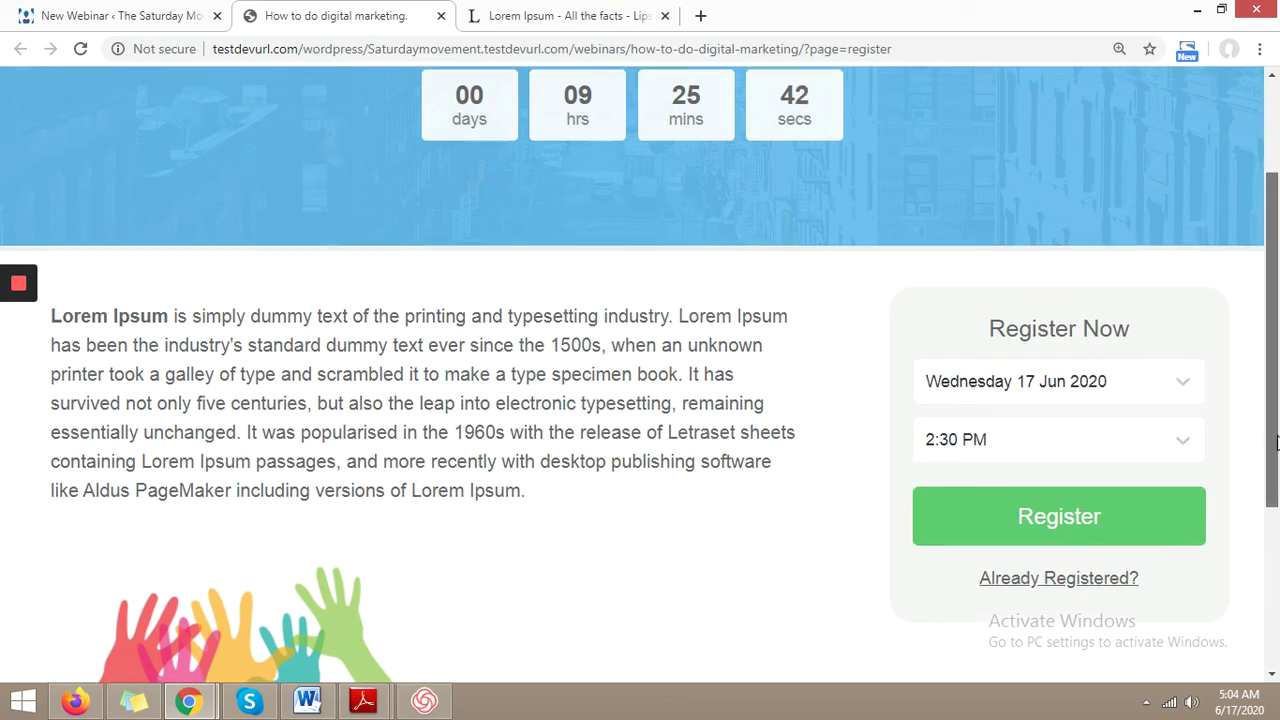
drag(1277, 443, 897, 143)
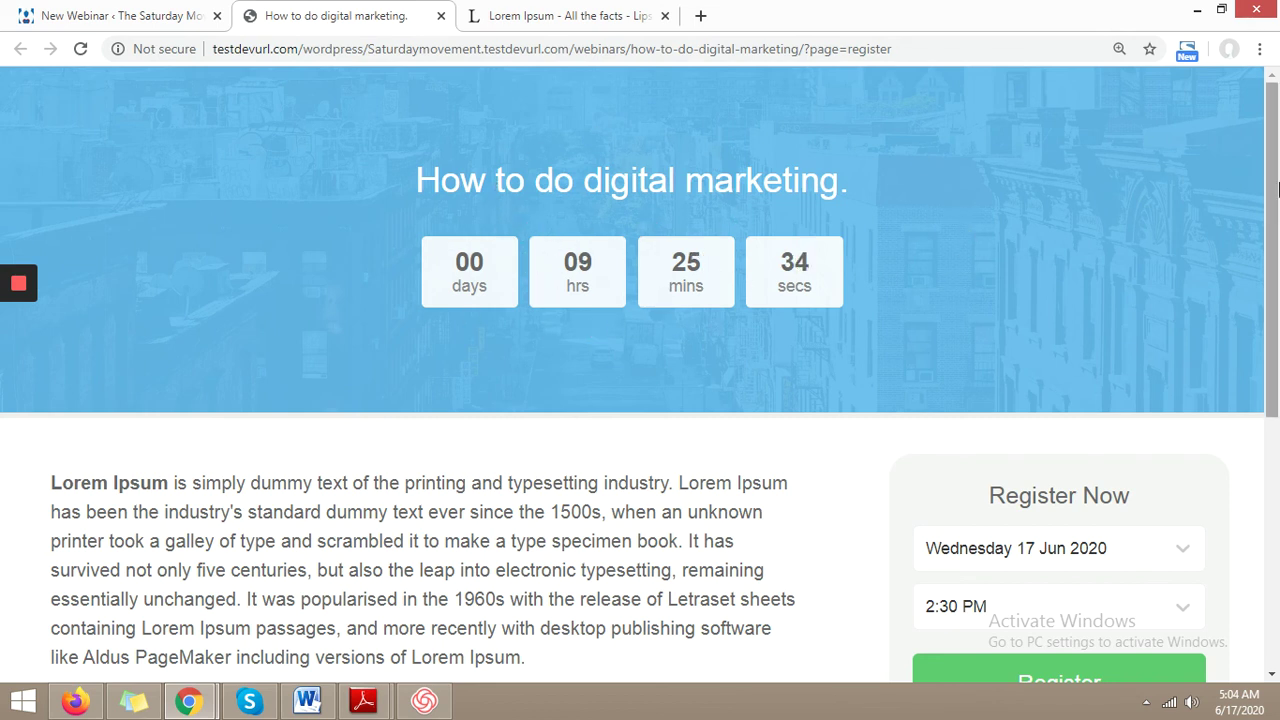
drag(1273, 177, 1277, 428)
scroll(937, 340, up, 5)
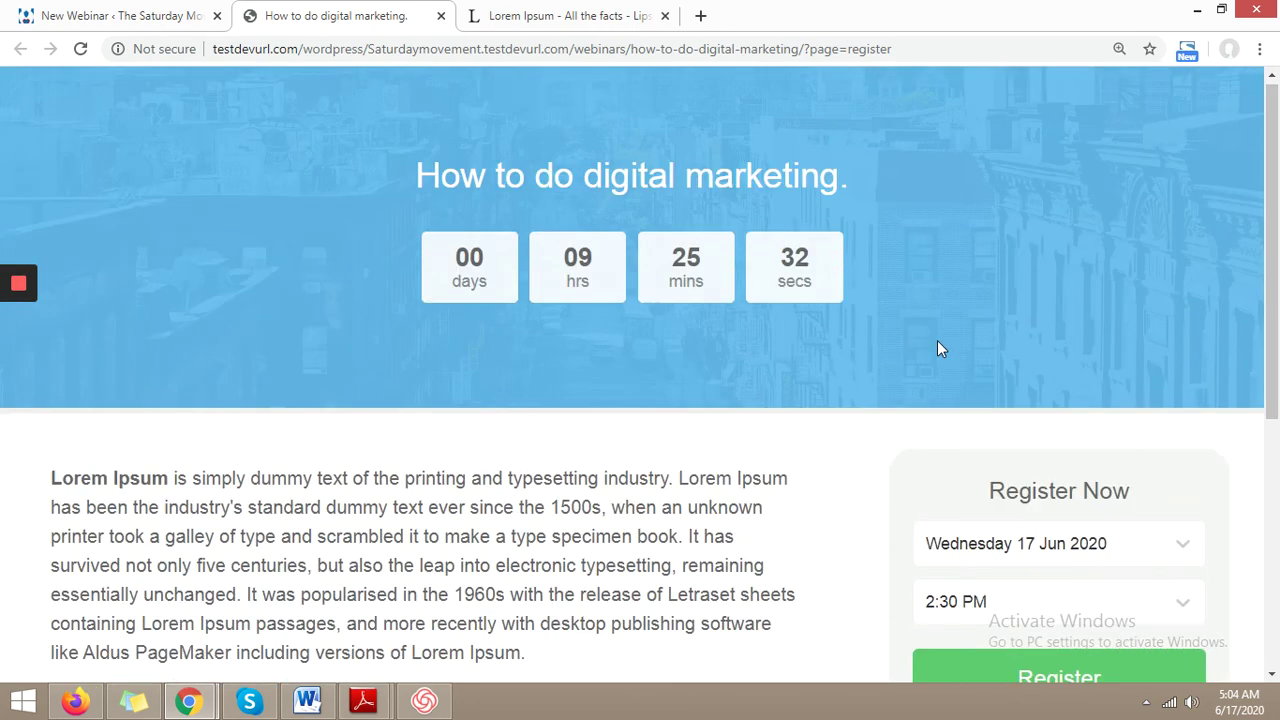
Step: Return to the webinar editor and show the Registration design settings
click(108, 10)
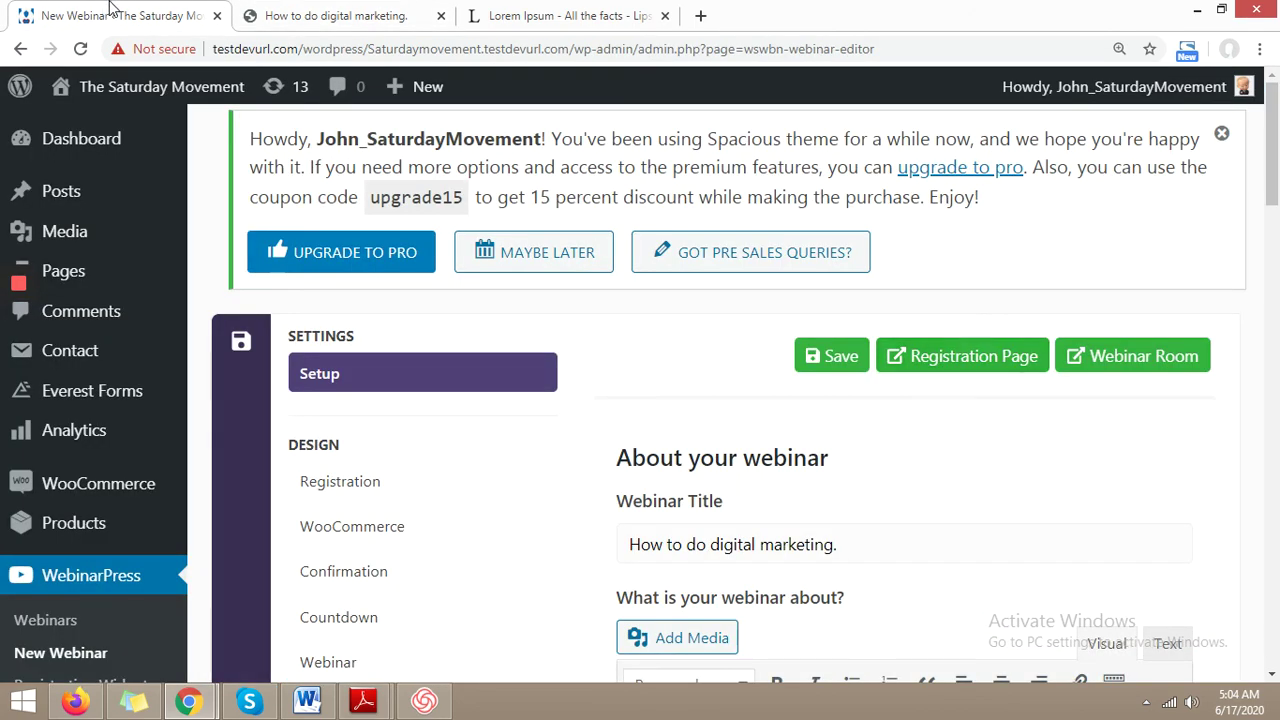
click(354, 494)
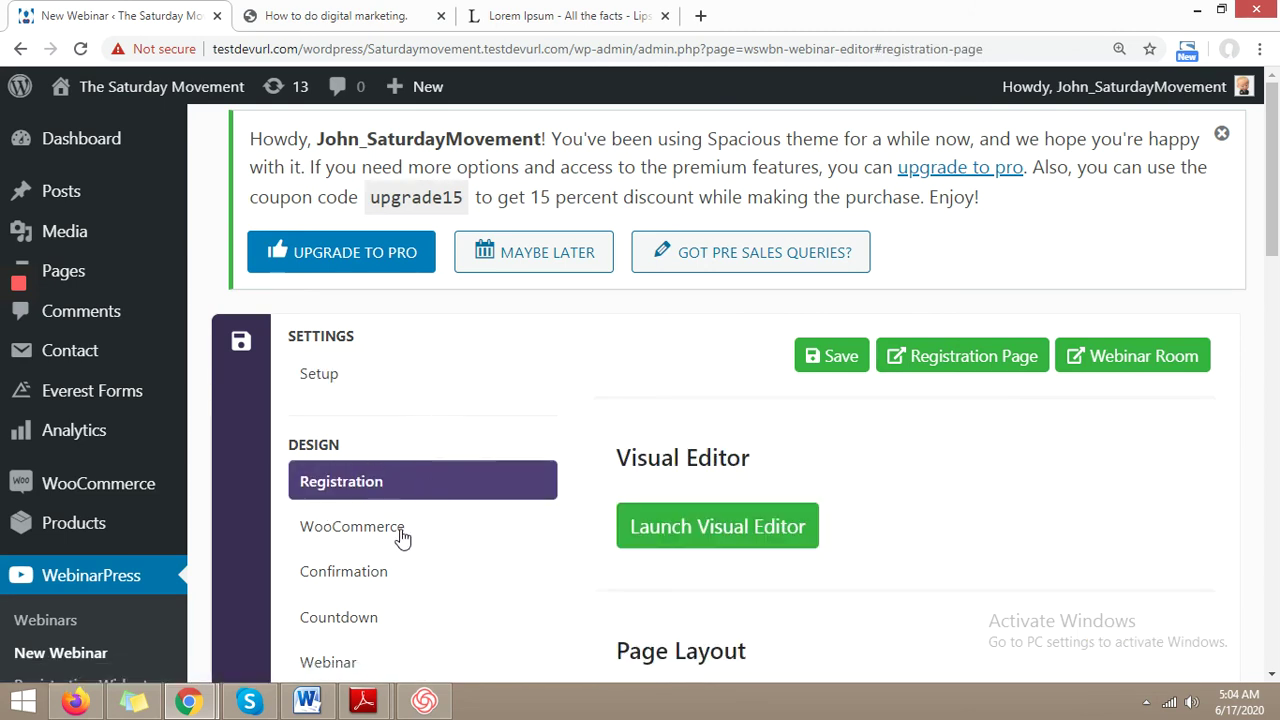